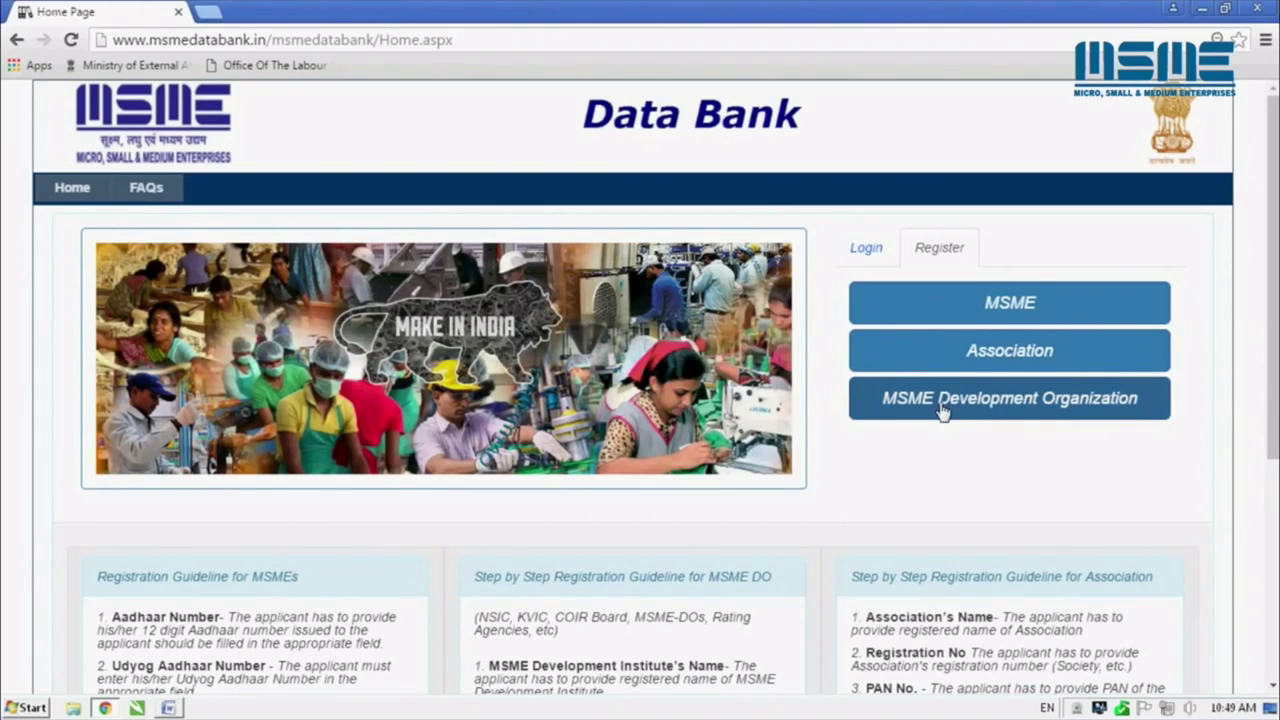
# Open the MSME registration form and follow the link to get a Udyog Aadhaar number
pyautogui.click(997, 305)
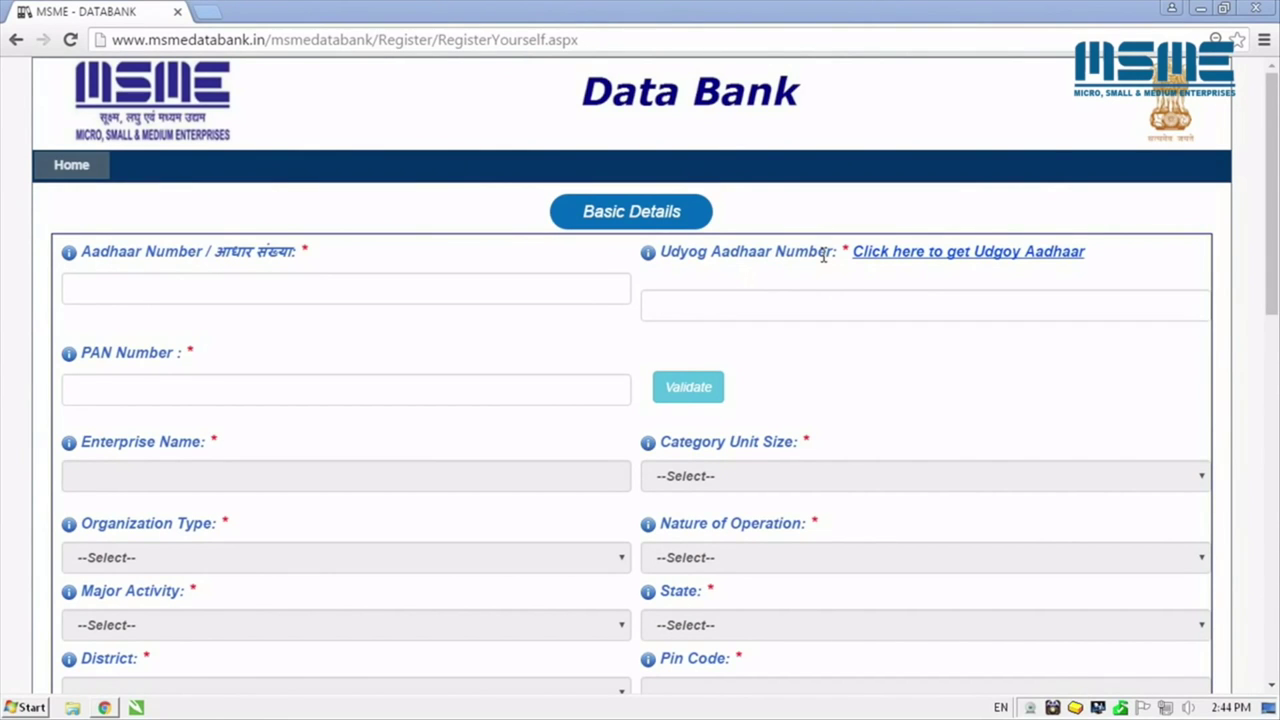
pyautogui.click(914, 258)
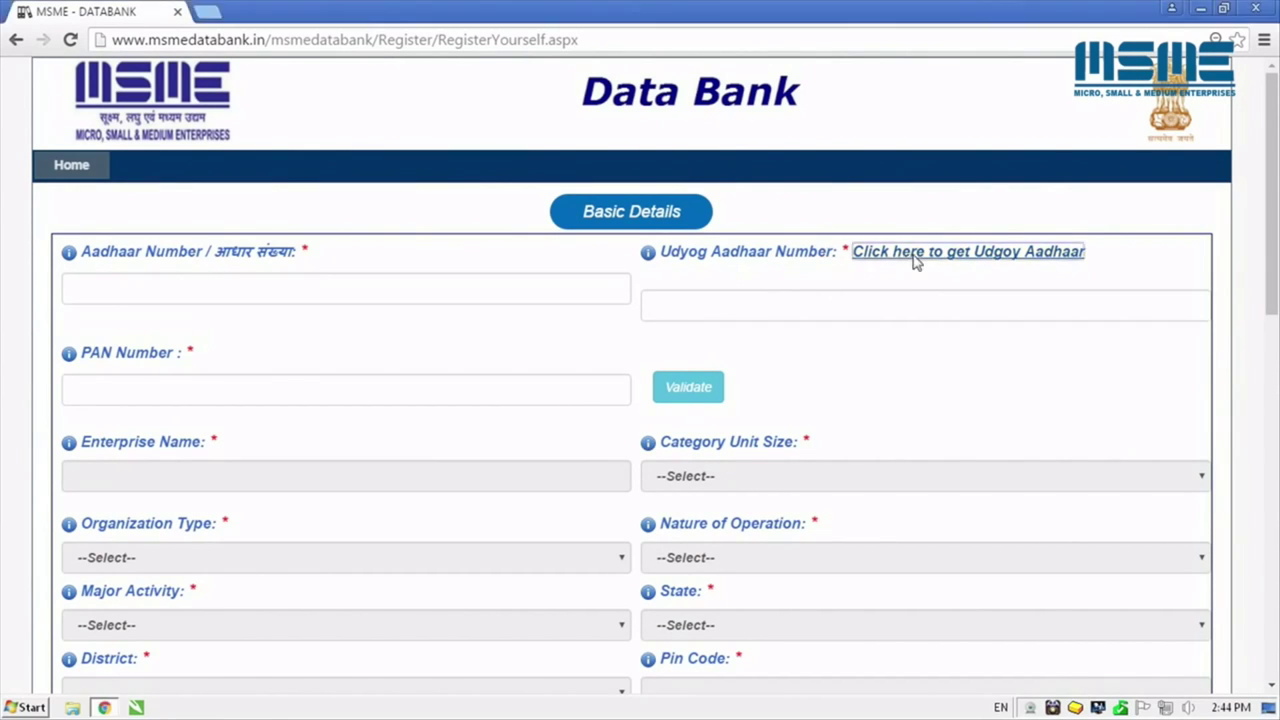
# Scroll through the Udyog Aadhaar application form and filing guidelines down to the submit step
pyautogui.scroll(-2, 841, 292)
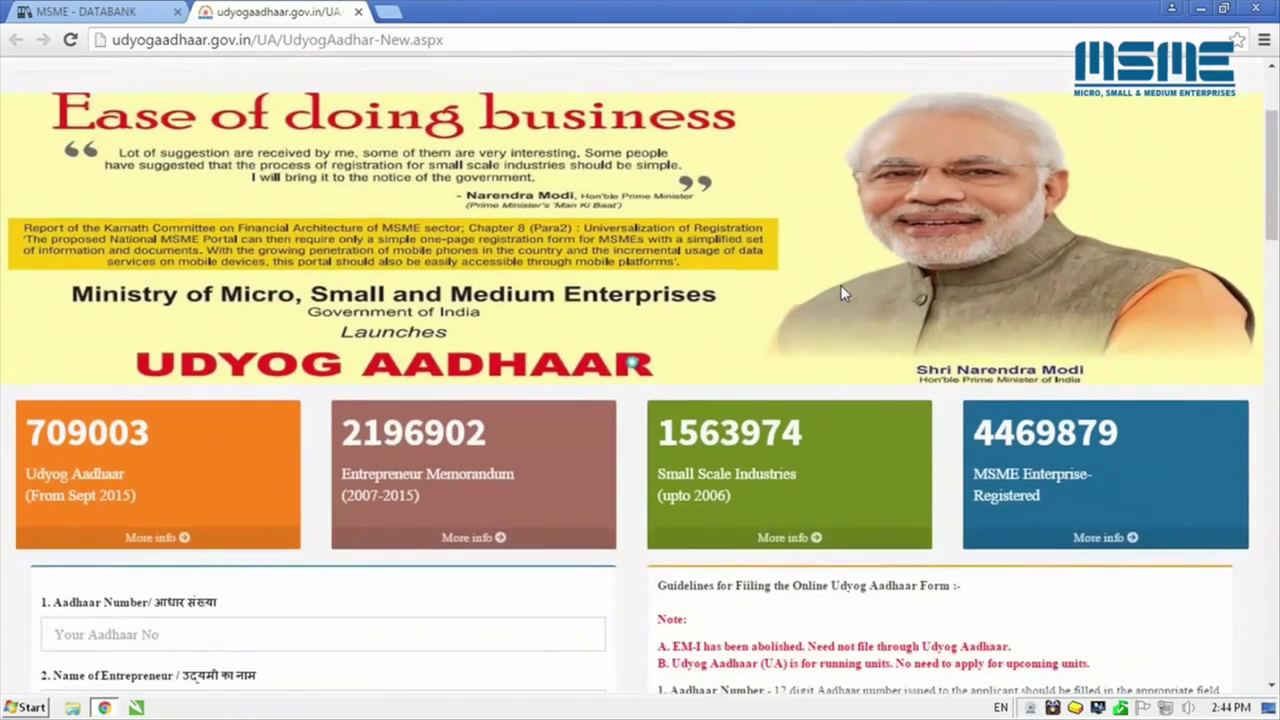
pyautogui.scroll(-4, 841, 285)
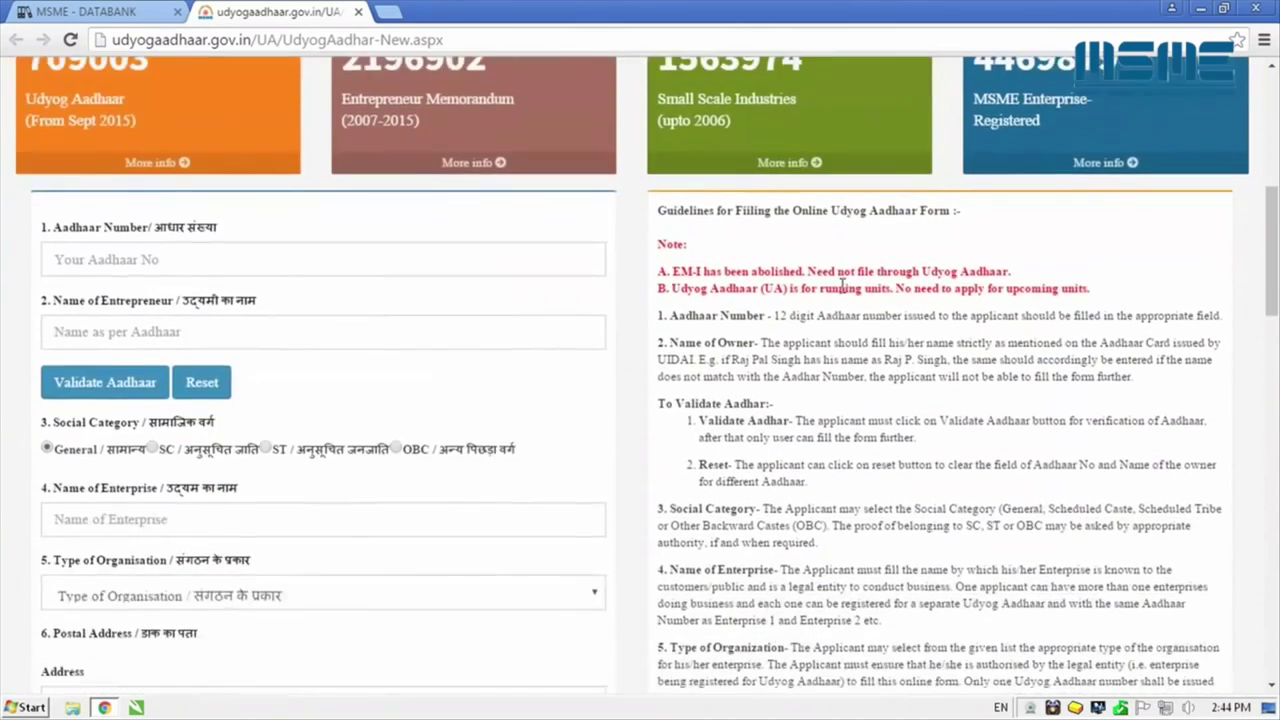
pyautogui.scroll(-3, 843, 287)
pyautogui.scroll(-4, 843, 287)
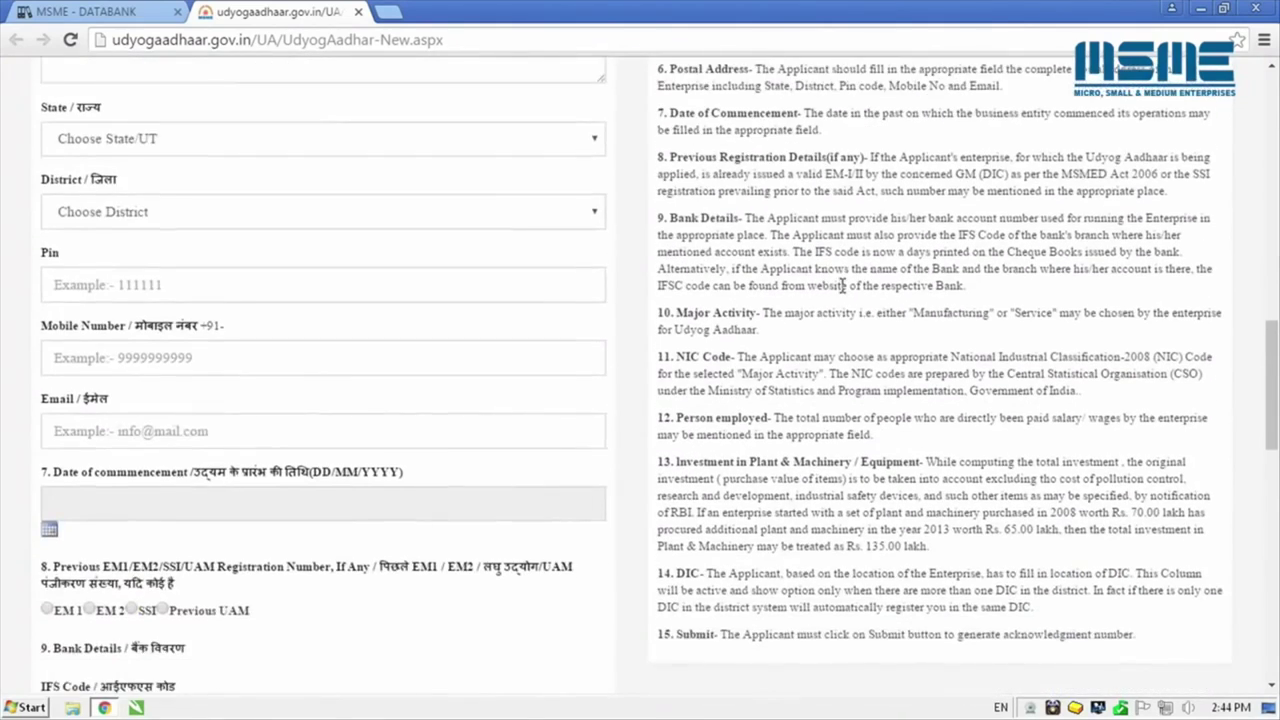
pyautogui.scroll(-3, 841, 285)
pyautogui.scroll(-4, 843, 287)
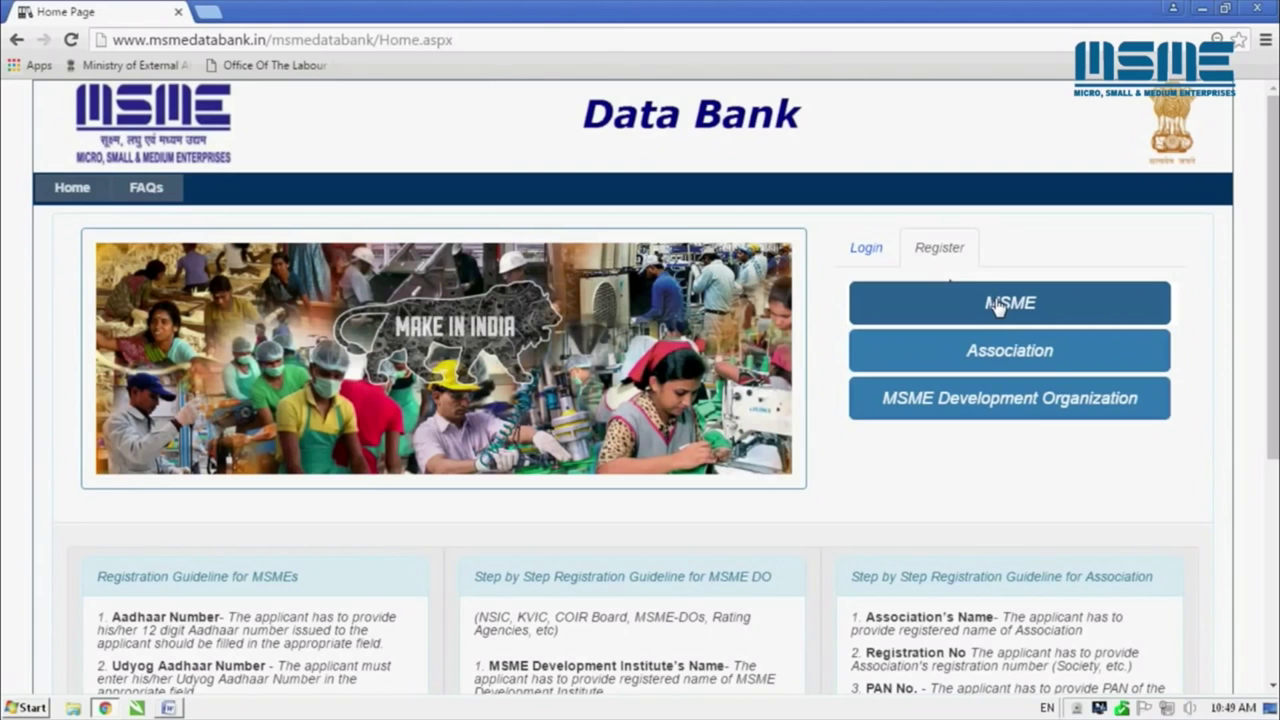
# Enter the applicant's Aadhaar, Udyog Aadhaar and PAN numbers, then validate to fetch enterprise details
pyautogui.click(997, 306)
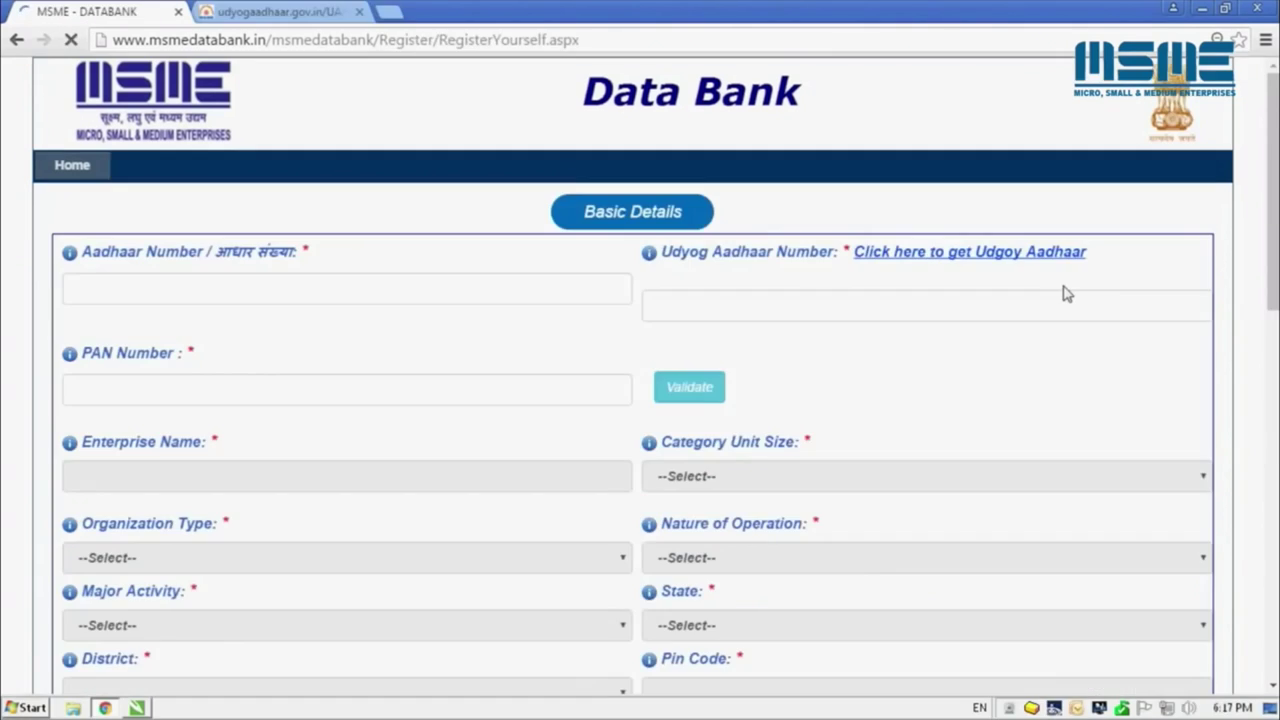
pyautogui.scroll(-1, 1063, 289)
pyautogui.scroll(-1, 1063, 293)
pyautogui.click(335, 112)
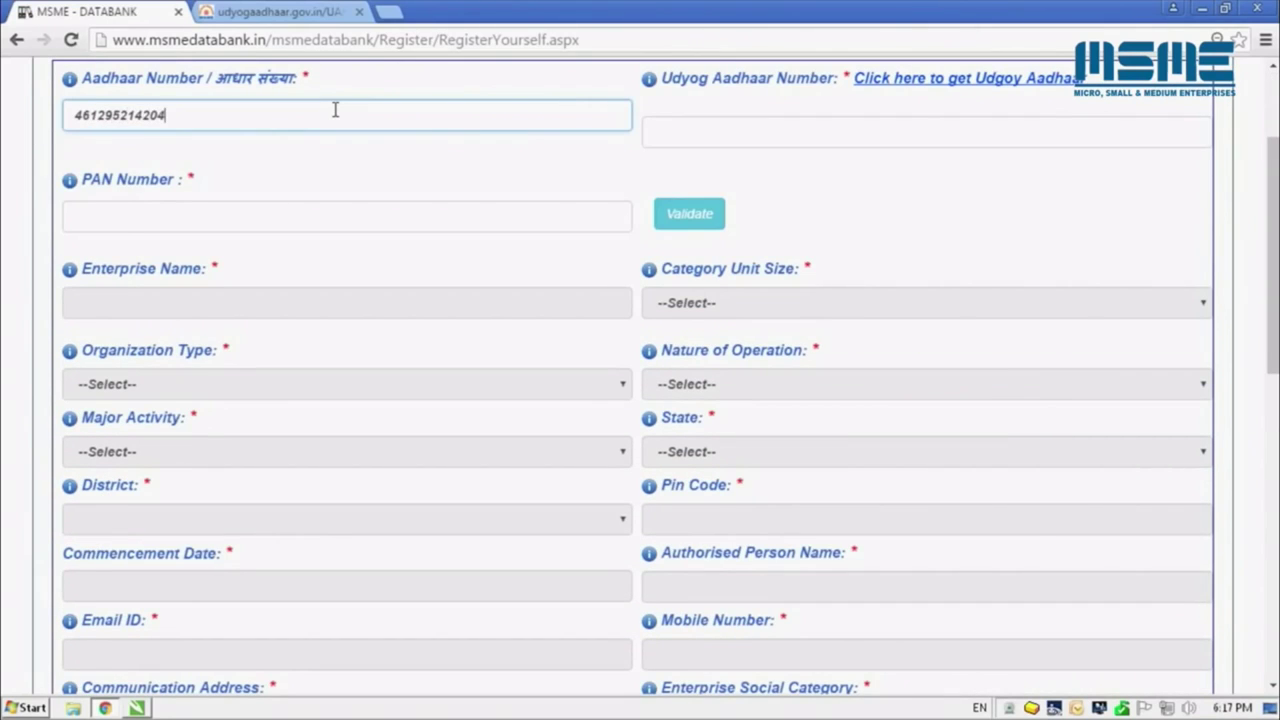
pyautogui.press('Tab')
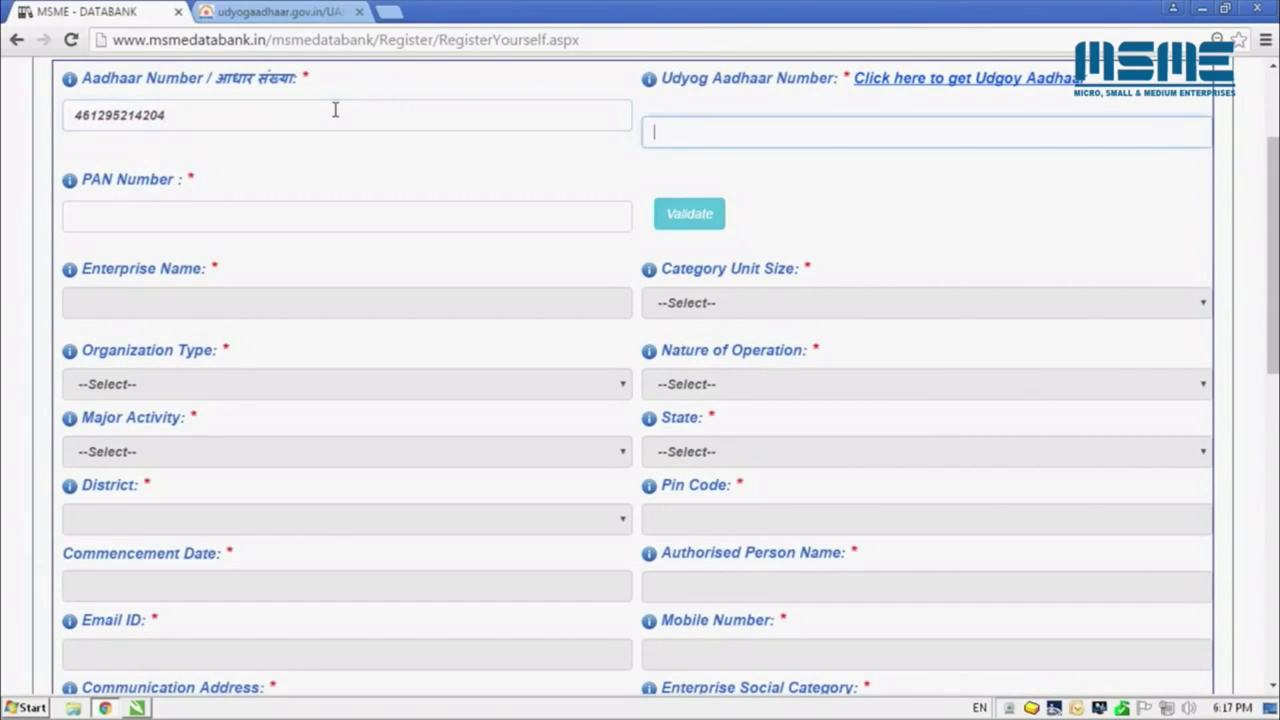
pyautogui.click(312, 207)
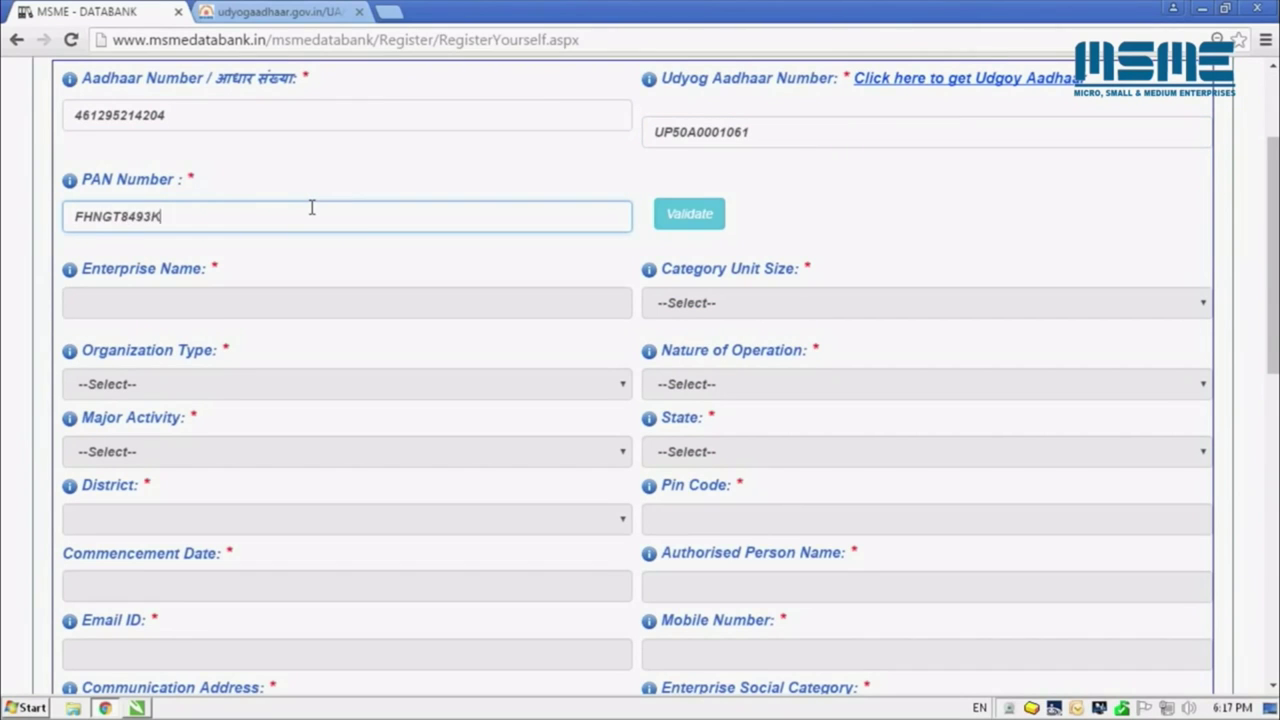
pyautogui.click(671, 218)
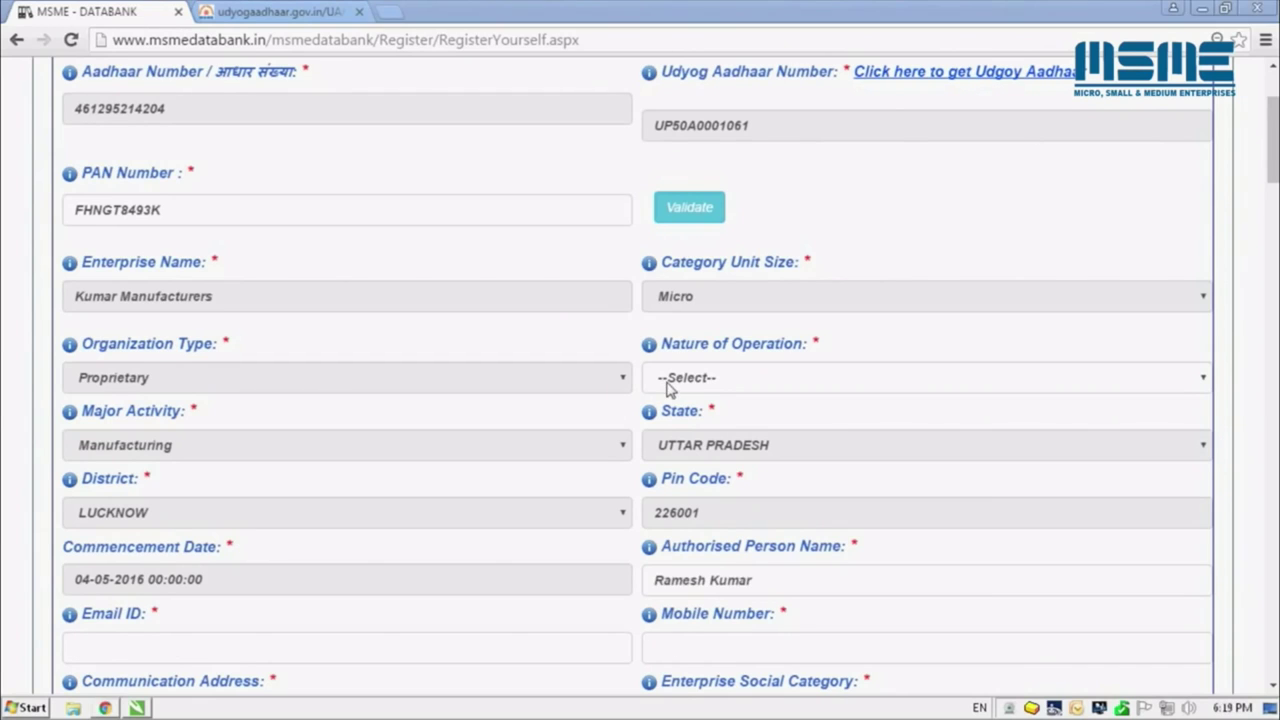
# Set Nature of Operation to Perennial and begin entering the authorised person's name
pyautogui.click(668, 384)
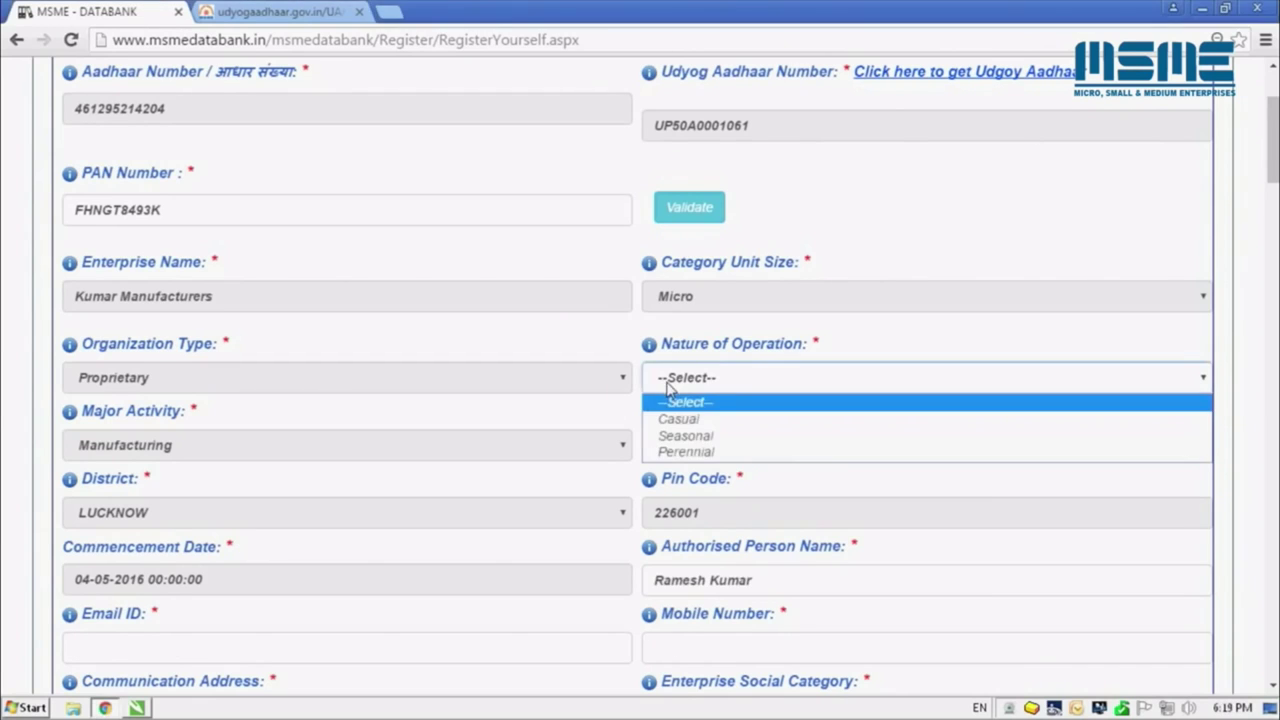
pyautogui.click(680, 451)
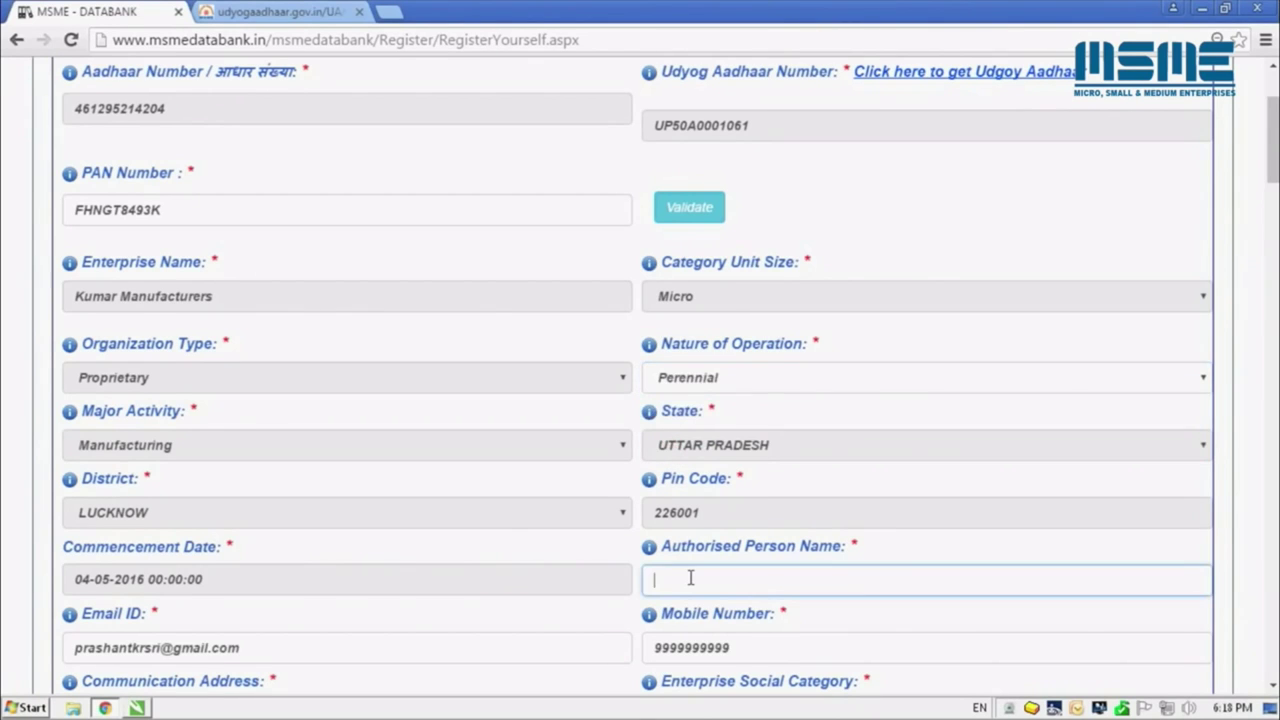
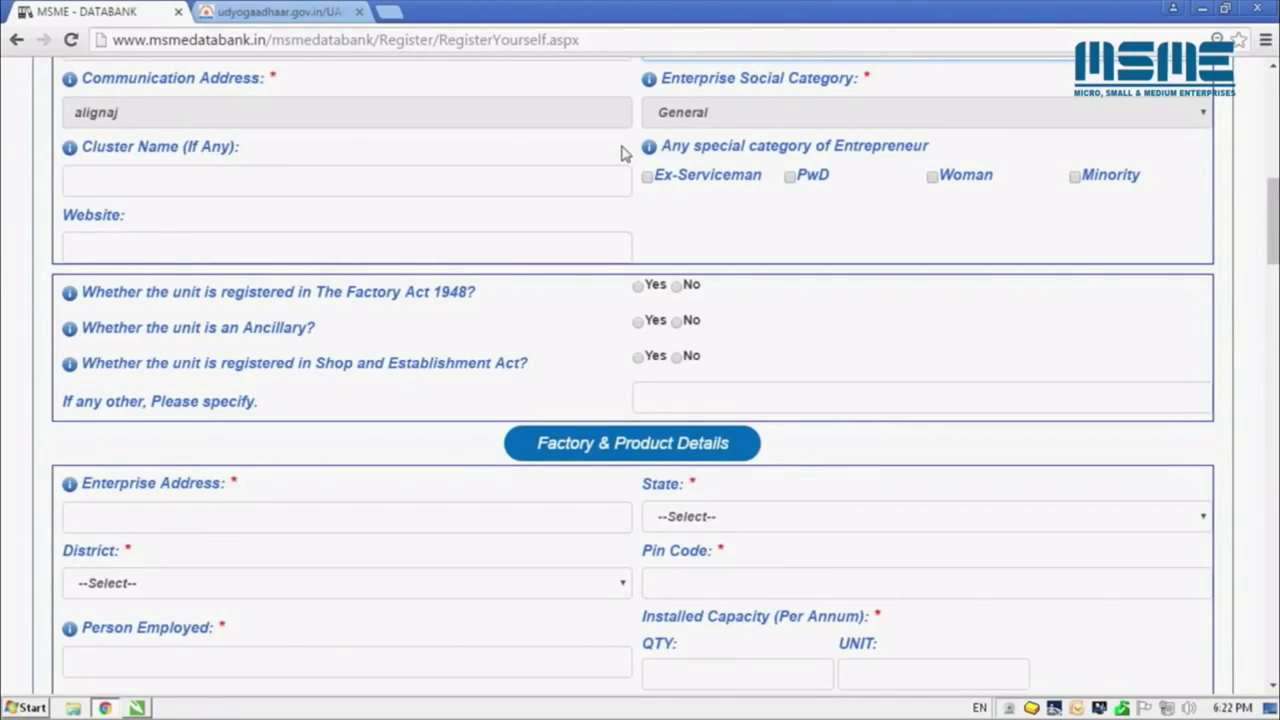
# Tick Ex-Serviceman, answer Yes to Factory Act, No to Ancillary, Yes to Shop Act, and enter the enterprise address
pyautogui.moveTo(650, 152)
pyautogui.click(656, 184)
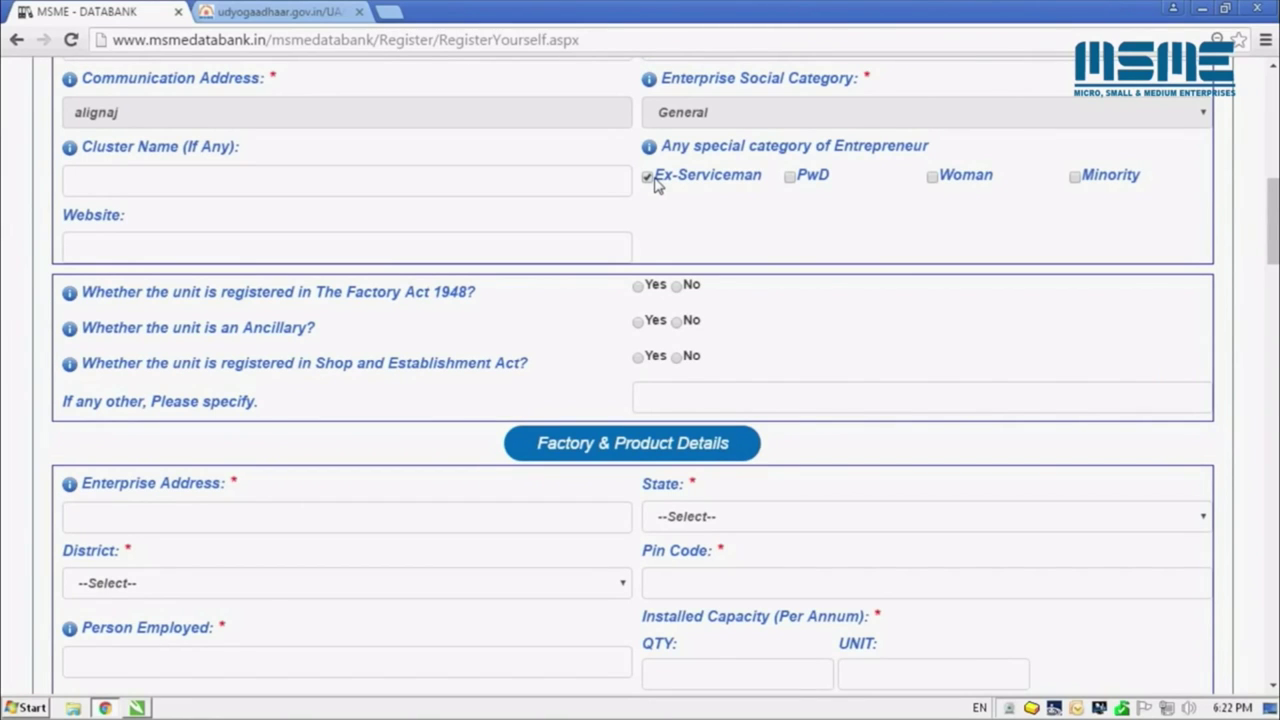
pyautogui.click(638, 286)
pyautogui.click(677, 323)
pyautogui.click(638, 358)
pyautogui.click(436, 514)
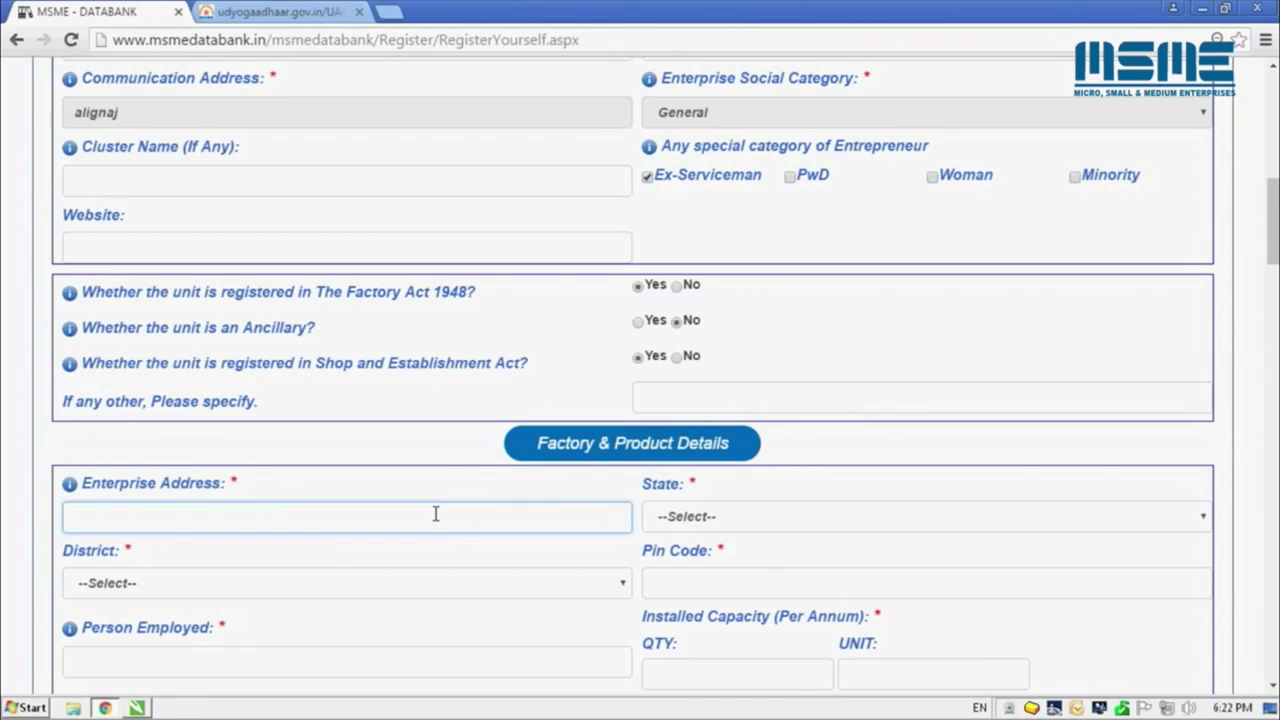
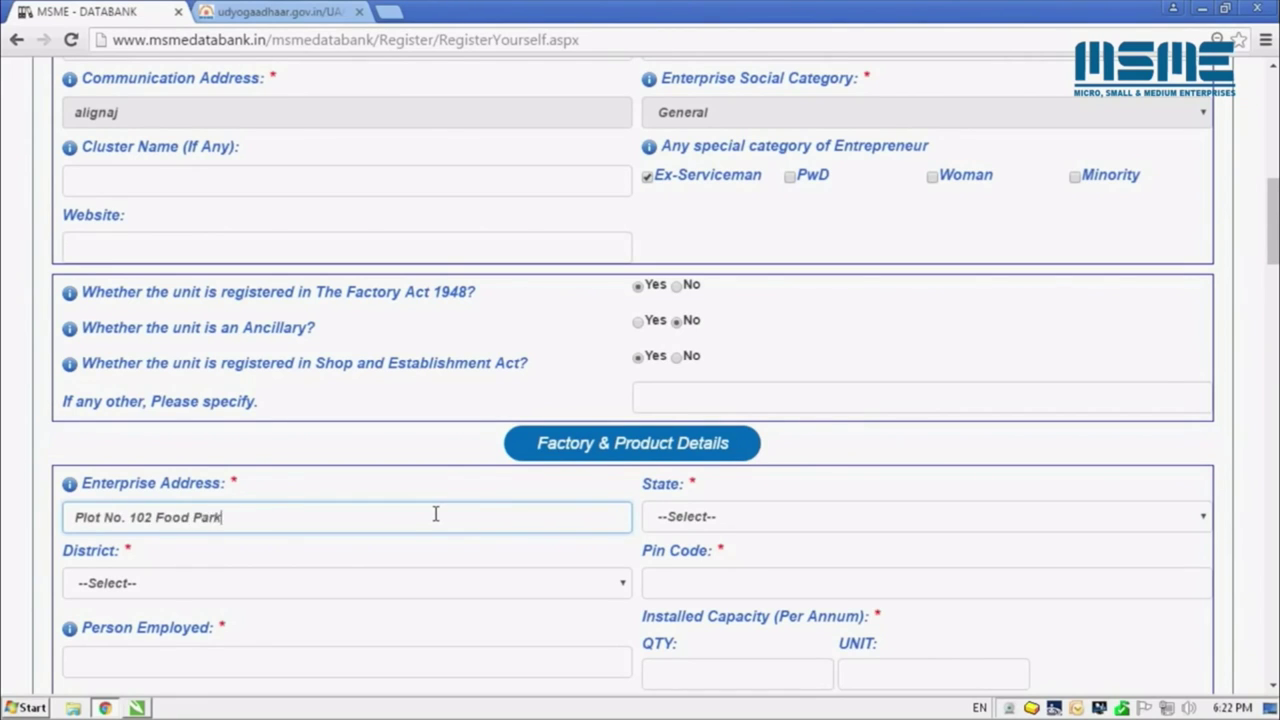
# Set the factory location to UTTAR PRADESH, district LUCKNOW, and enter its pin code
pyautogui.click(690, 520)
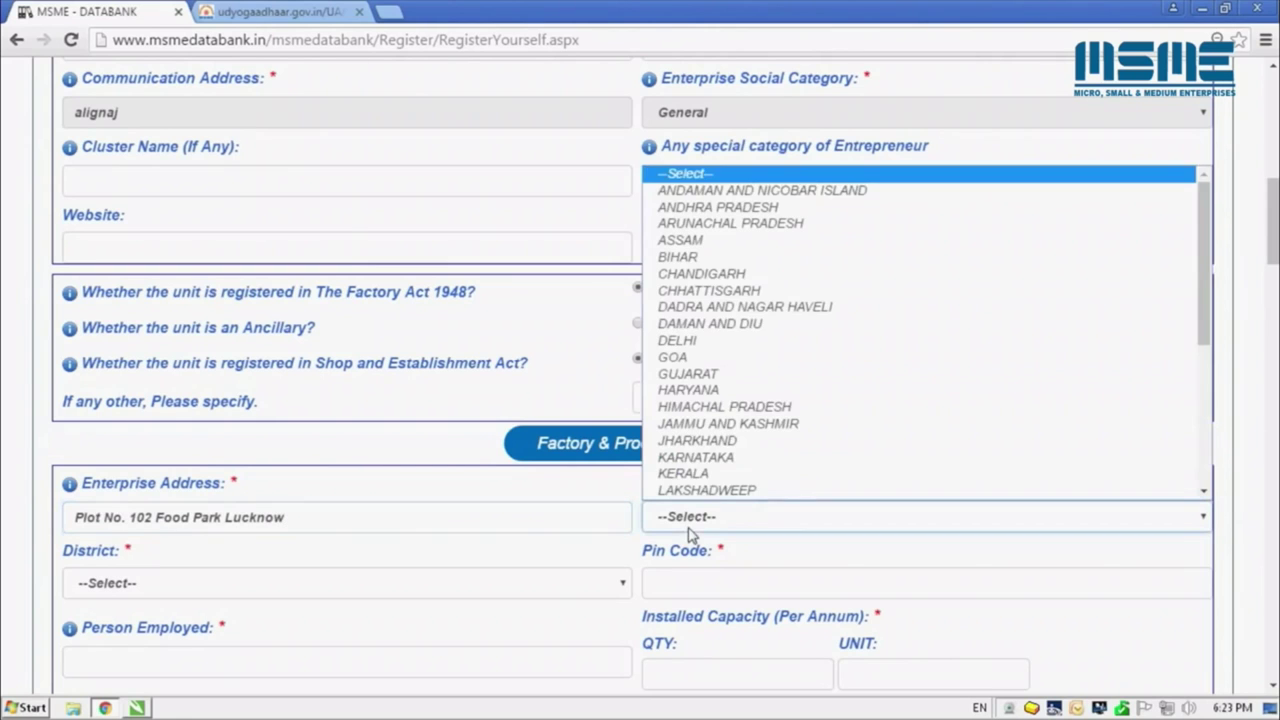
pyautogui.scroll(-5, 1208, 280)
pyautogui.click(1150, 449)
pyautogui.click(523, 388)
pyautogui.scroll(-1, 625, 140)
pyautogui.scroll(-8, 625, 140)
pyautogui.click(515, 238)
pyautogui.click(664, 385)
pyautogui.write('226001')
# Enter 50 persons employed, 100 installed capacity, 50 lakh machinery investment and 2 HP power load
pyautogui.click(296, 461)
pyautogui.write('50')
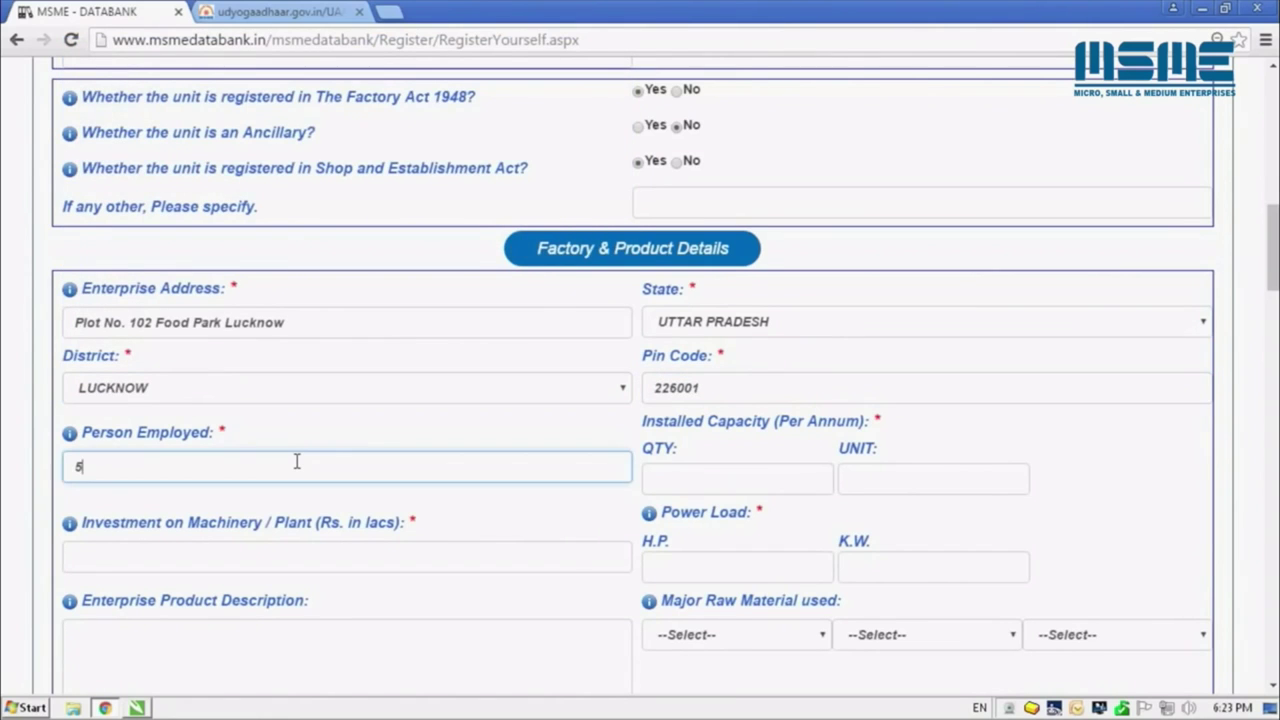
pyautogui.click(664, 486)
pyautogui.write('100')
pyautogui.press('Tab')
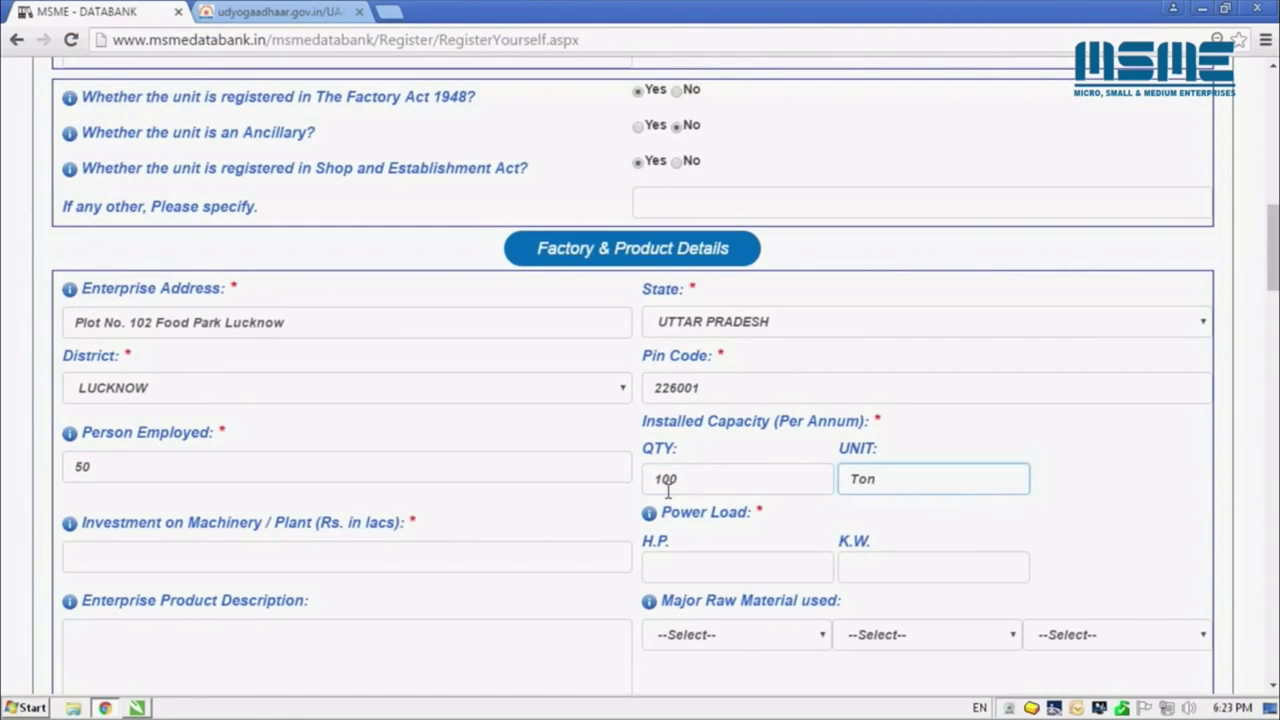
pyautogui.click(470, 552)
pyautogui.write('50')
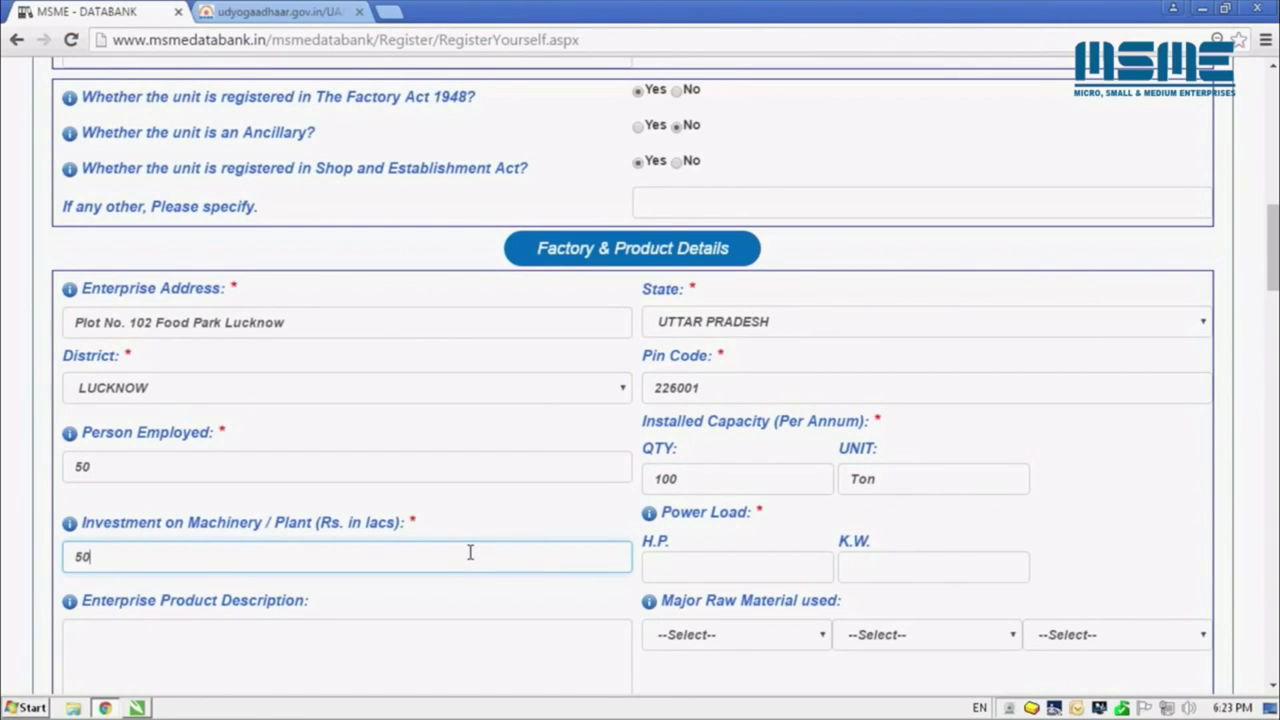
pyautogui.click(676, 575)
pyautogui.write('2')
pyautogui.click(957, 568)
# Enter 15 kW power, products 'Food Products', raw material Others, buyer Nest and turnover 500
pyautogui.write('15')
pyautogui.scroll(-5, 300, 400)
pyautogui.click(297, 138)
pyautogui.write('Food ')
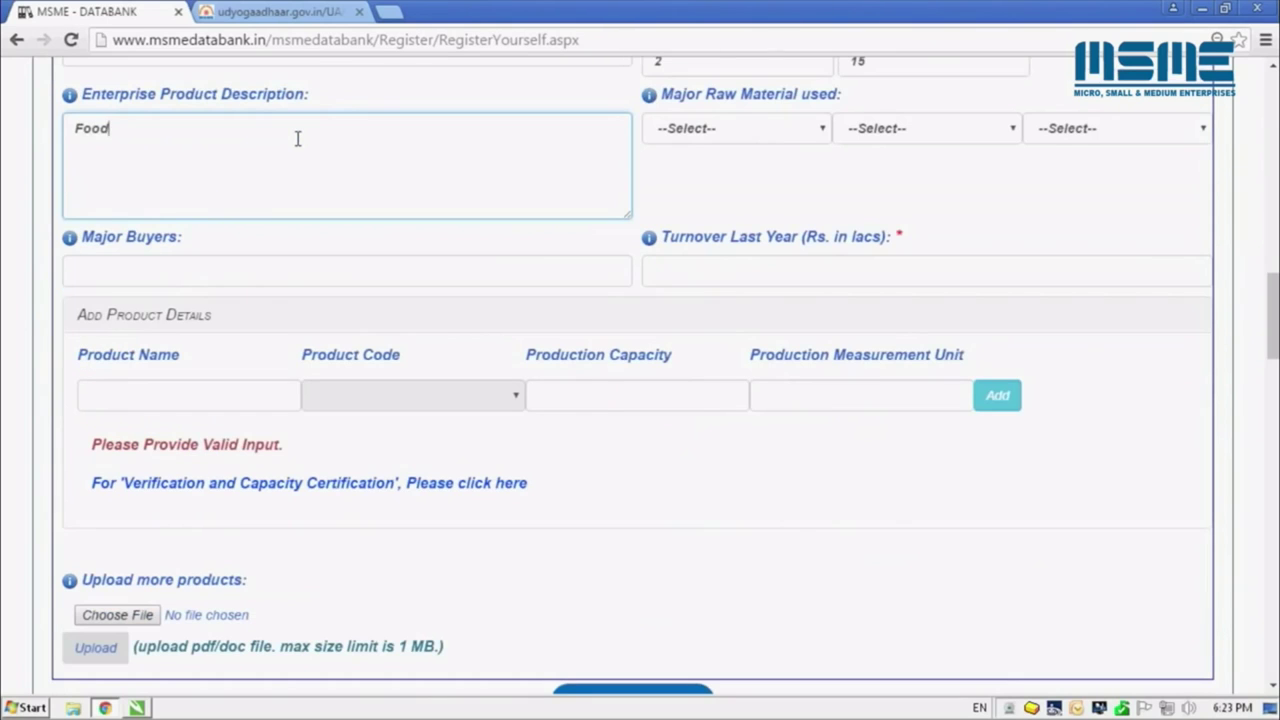
pyautogui.write('Products')
pyautogui.click(697, 142)
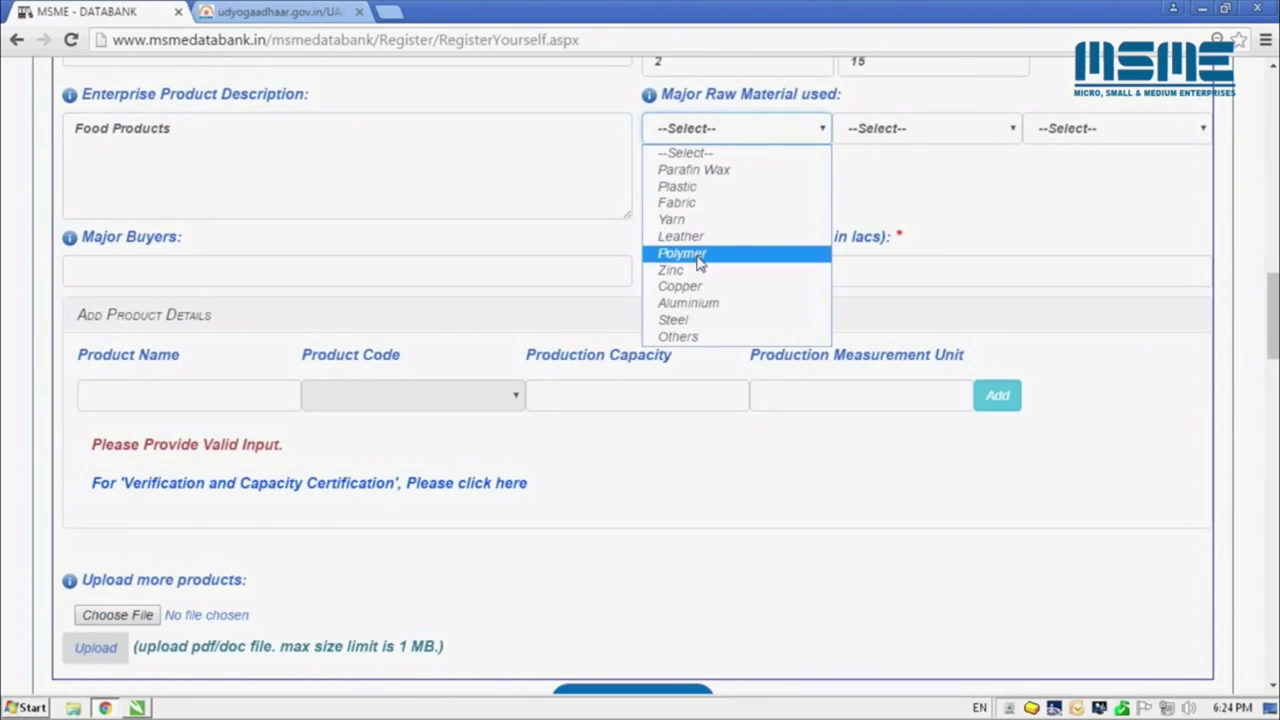
pyautogui.click(700, 336)
pyautogui.click(549, 281)
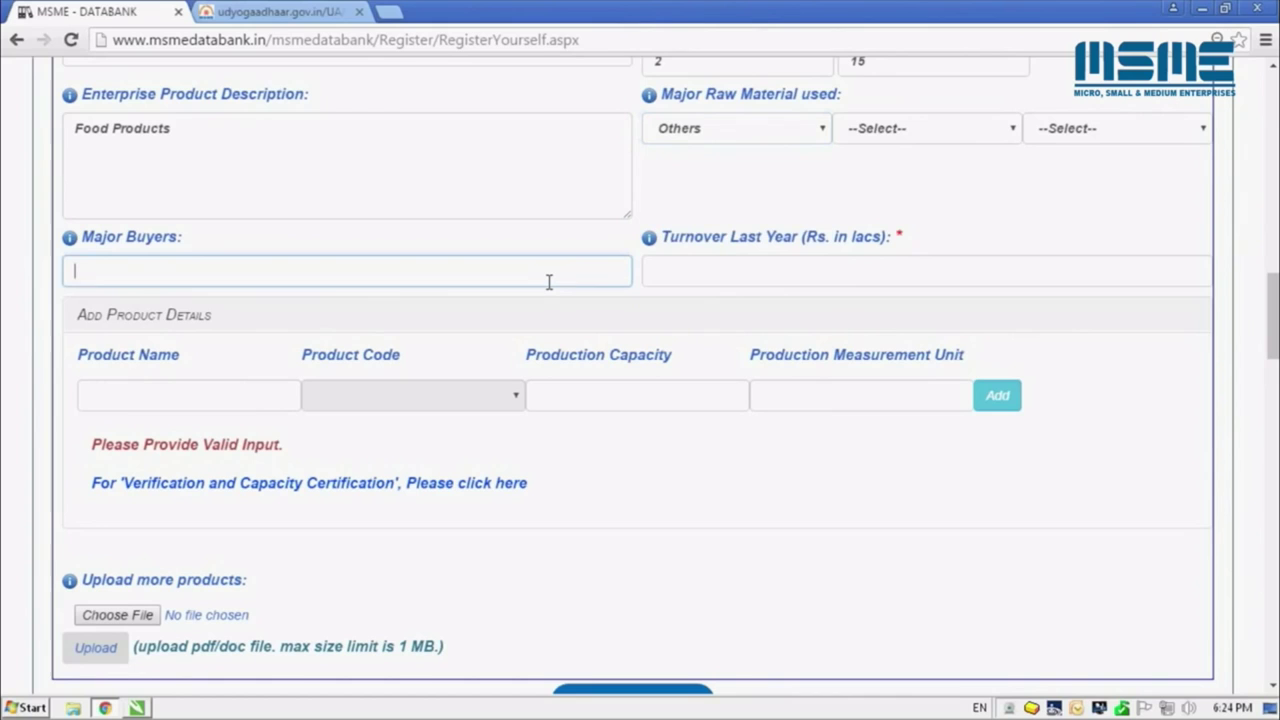
pyautogui.write('Nest')
pyautogui.click(659, 277)
pyautogui.write('500')
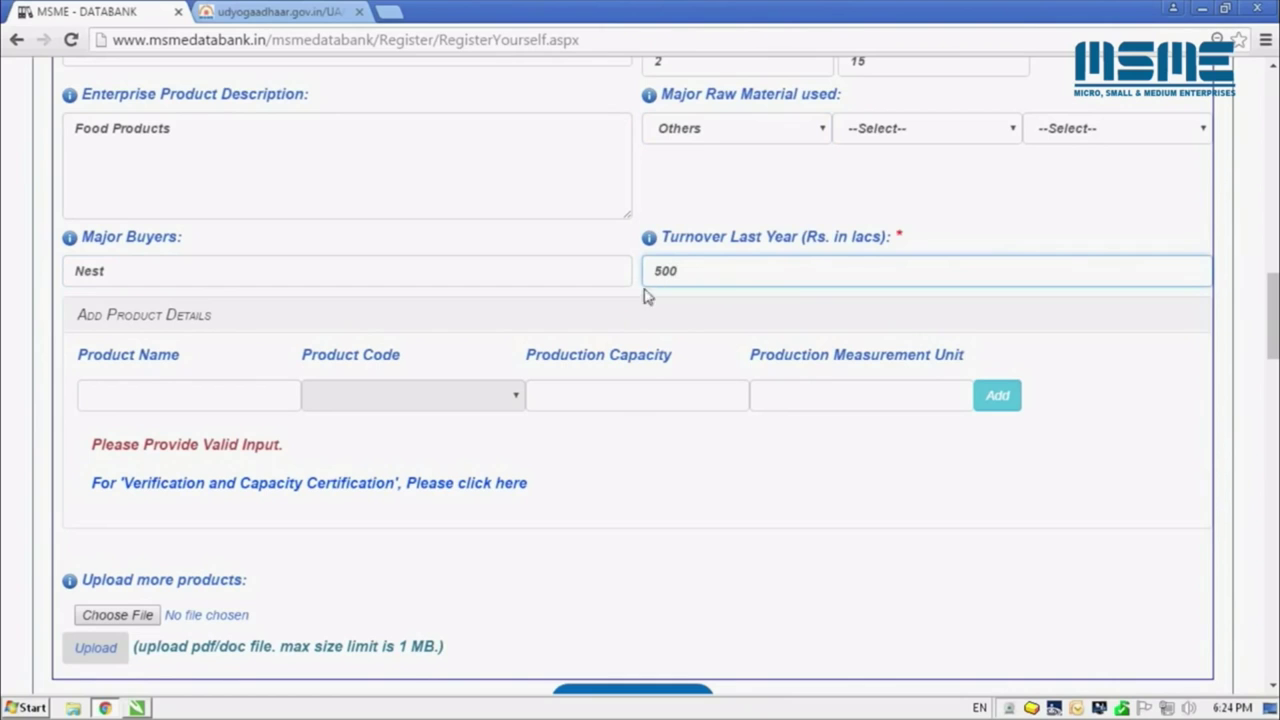
# Enter product noodles with product code 99611293 and production capacity 10
pyautogui.click(263, 389)
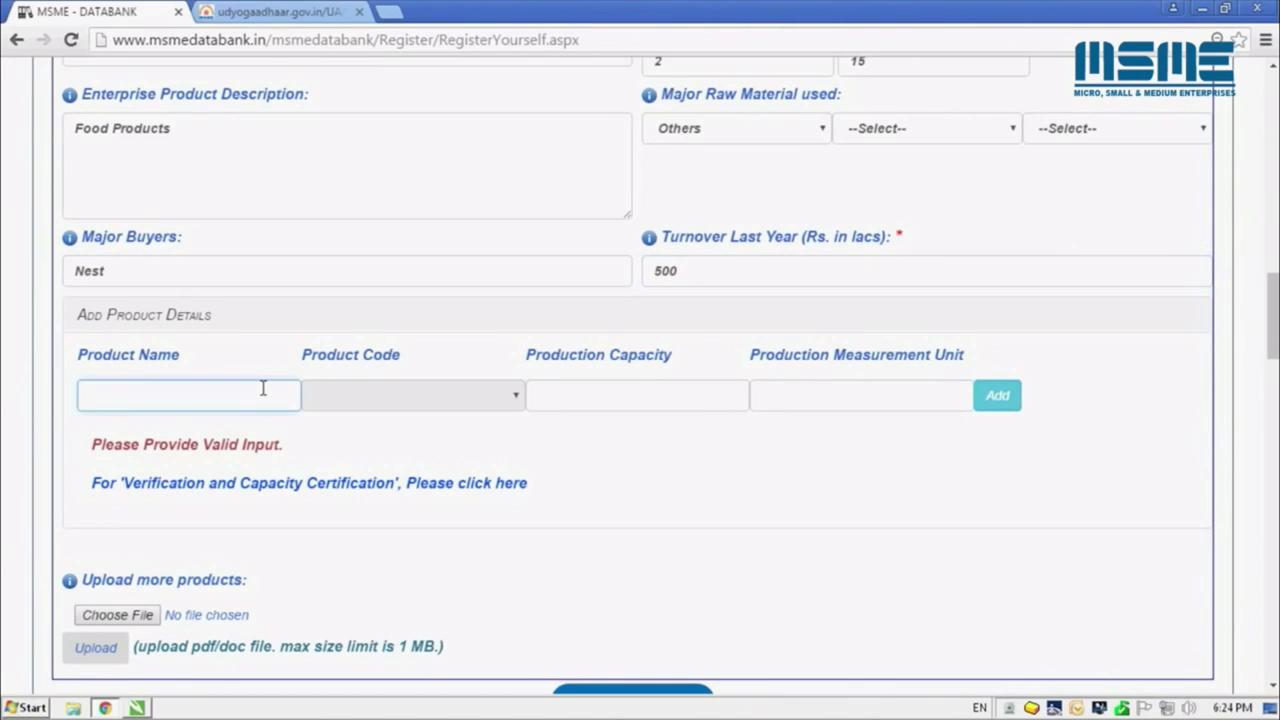
pyautogui.write('noodles')
pyautogui.scroll(-2, 263, 389)
pyautogui.click(490, 160)
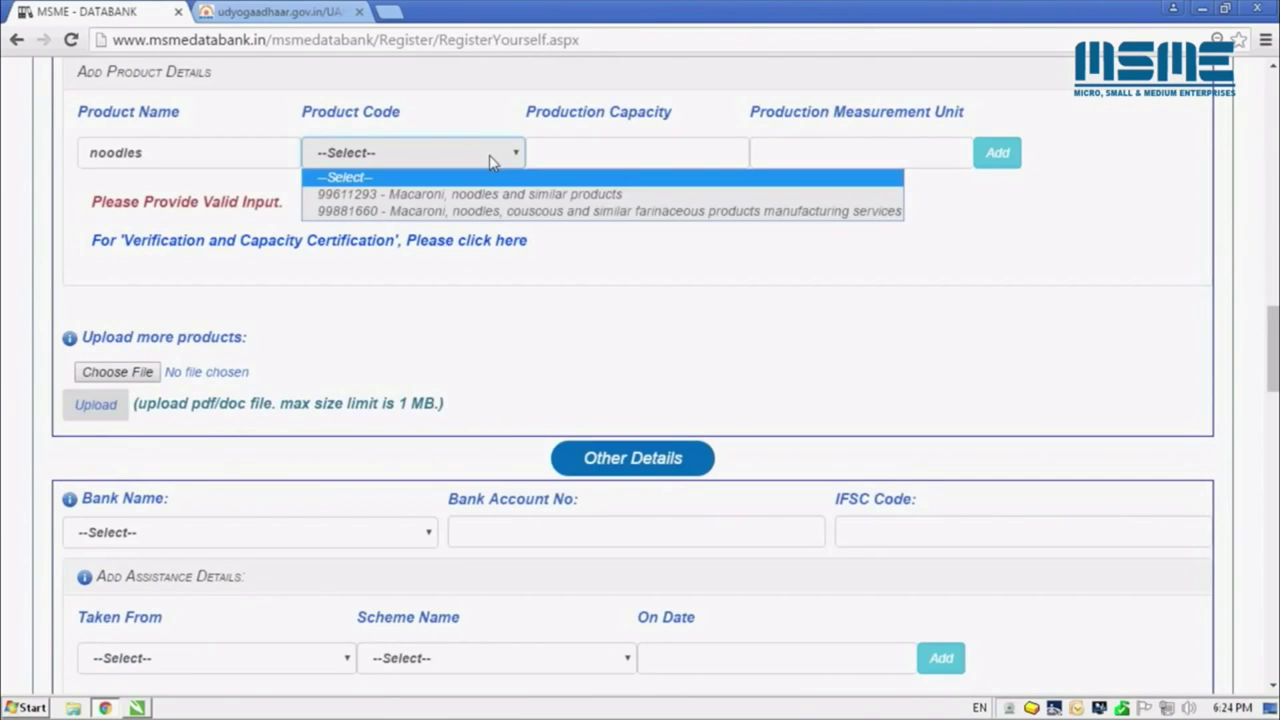
pyautogui.click(505, 194)
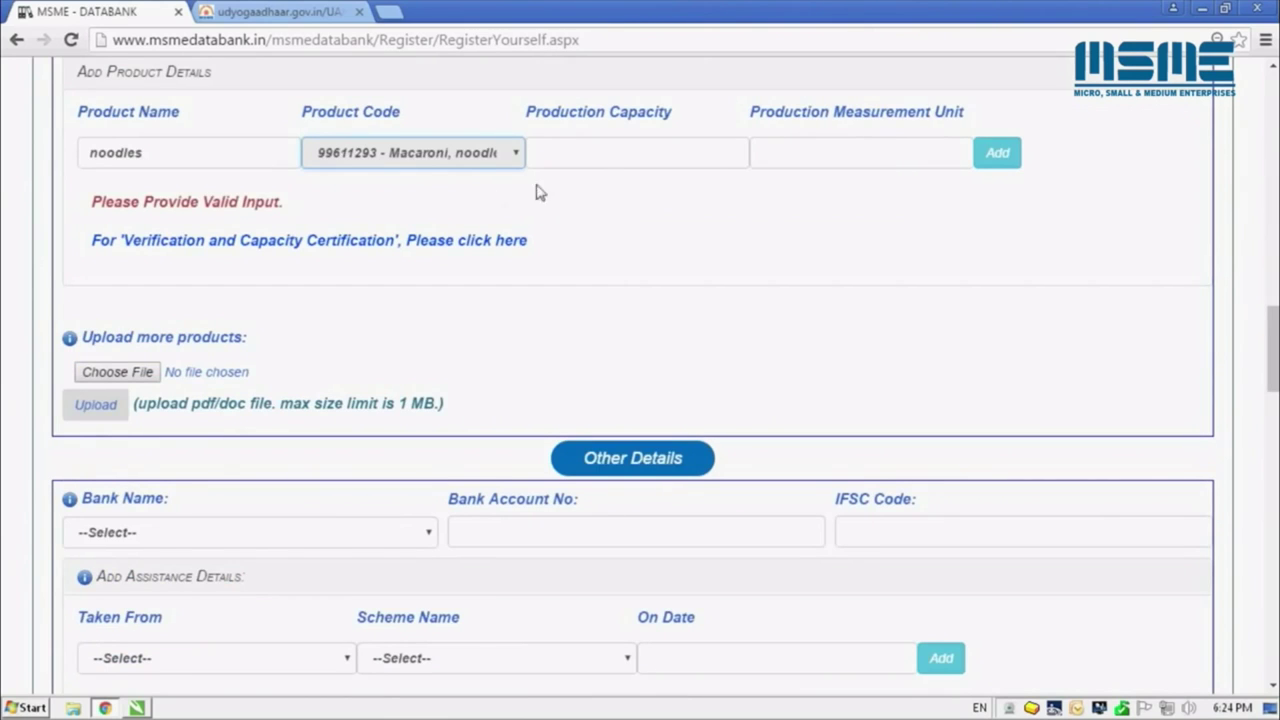
pyautogui.click(594, 161)
pyautogui.write('10')
pyautogui.press('Tab')
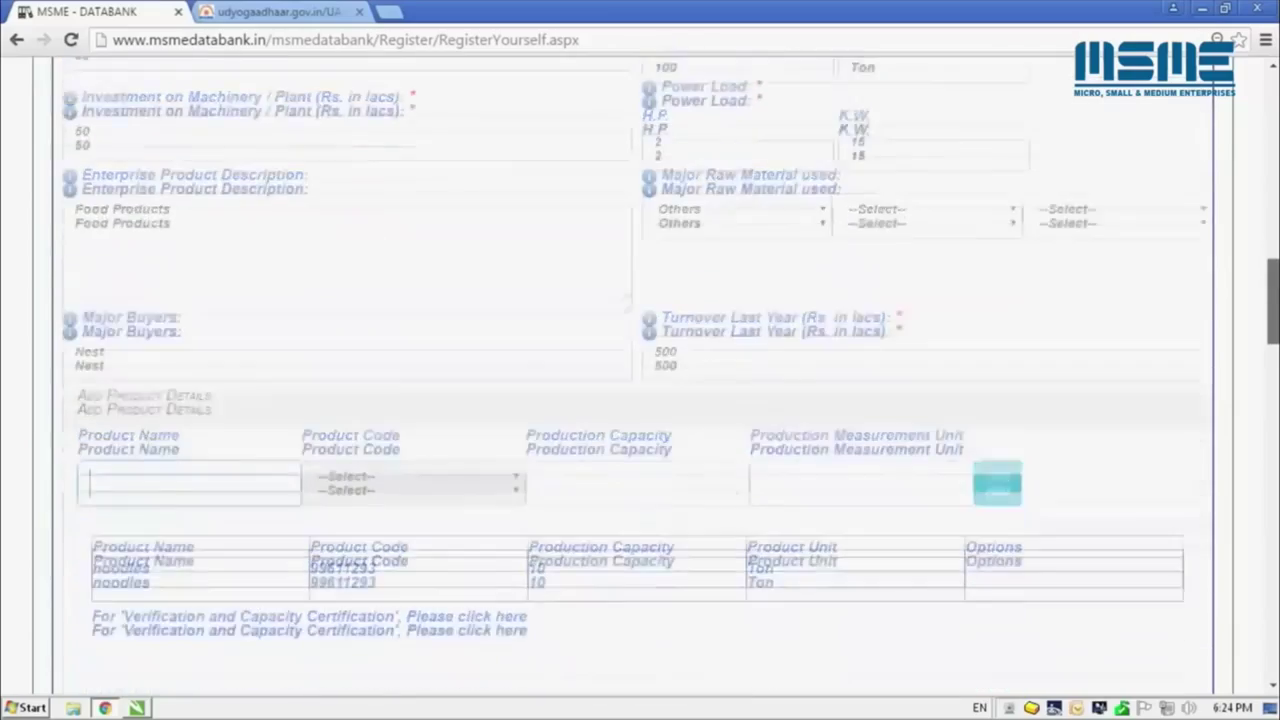
# Select Punjab National Bank and enter the bank account number and IFSC code
pyautogui.scroll(-8, 370, 186)
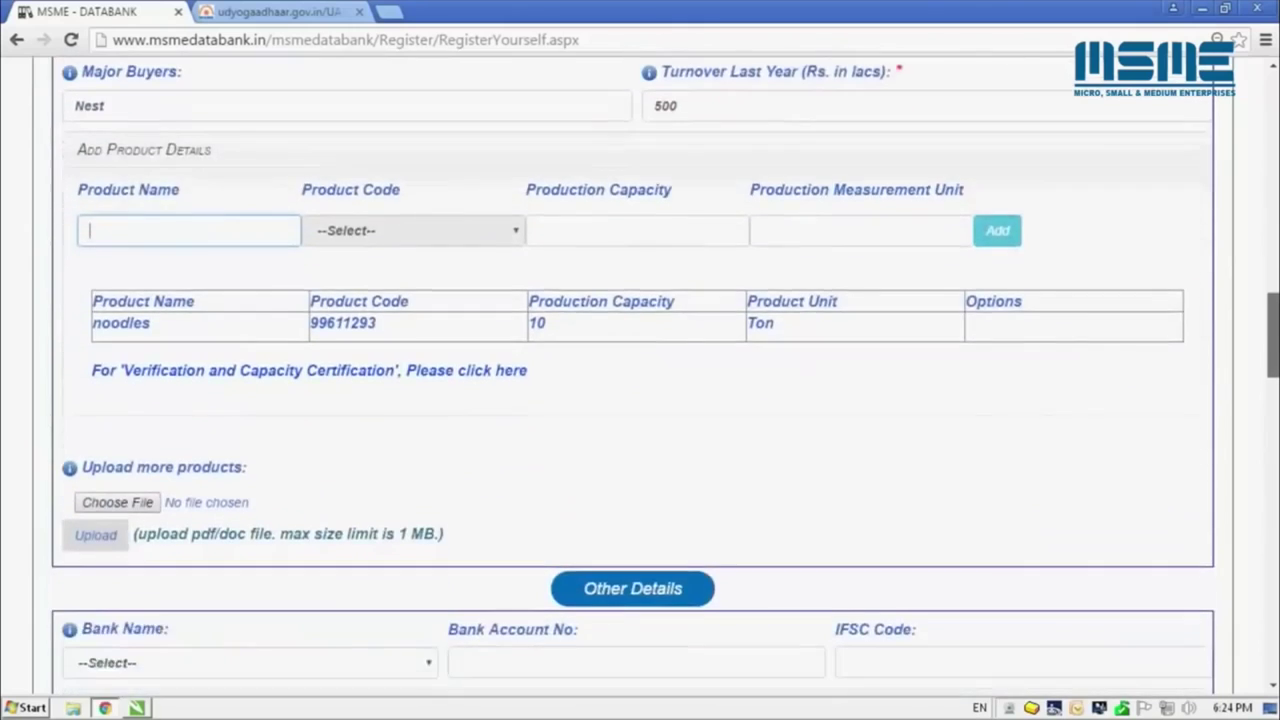
pyautogui.click(370, 186)
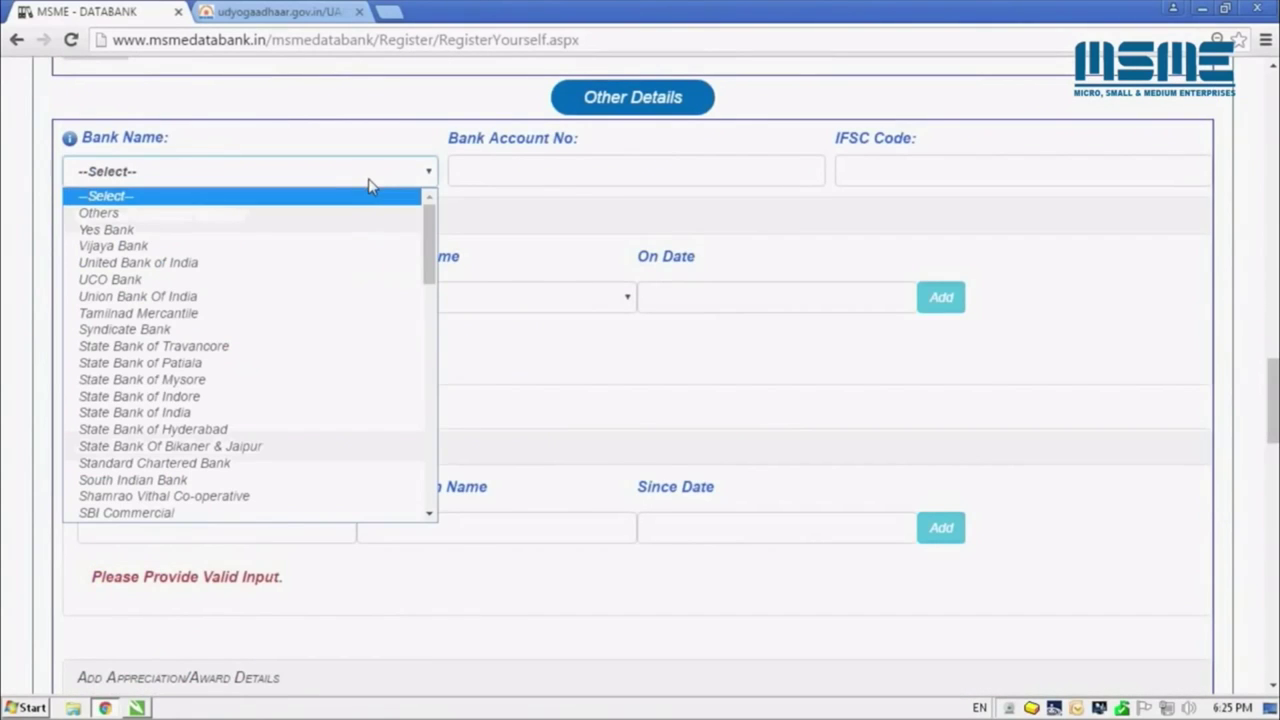
pyautogui.press('p')
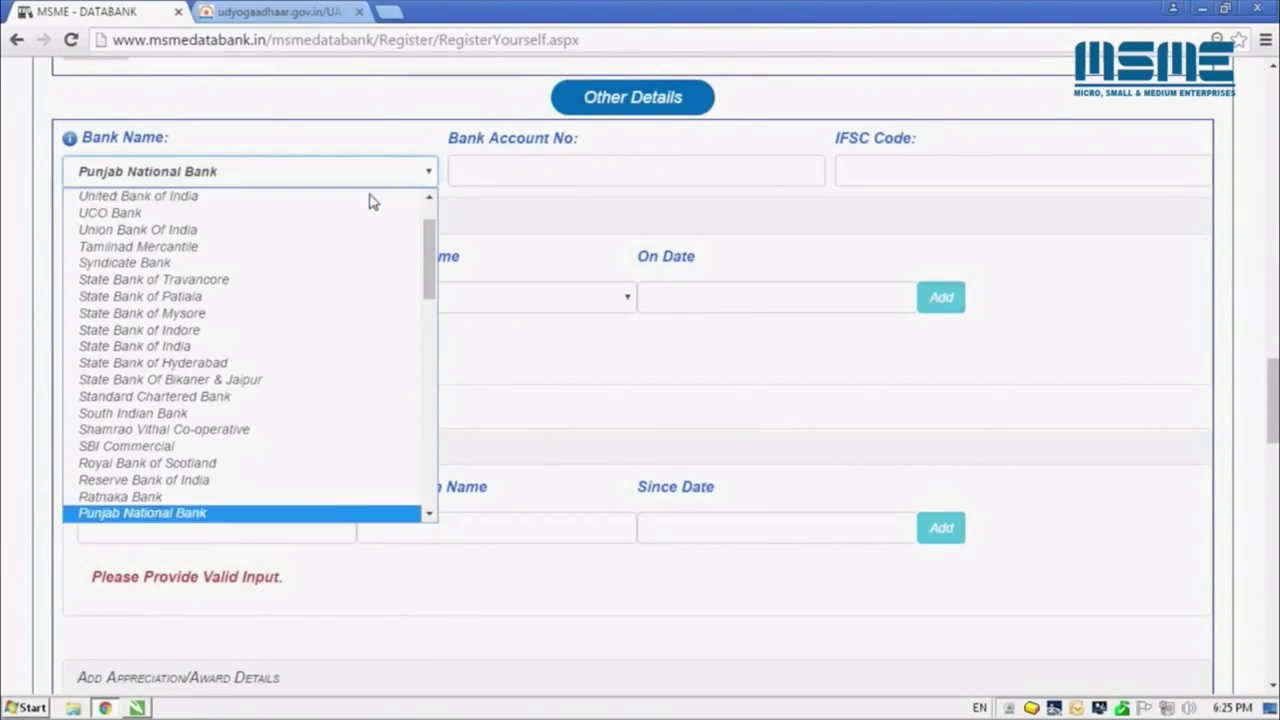
pyautogui.press('Return')
pyautogui.click(474, 174)
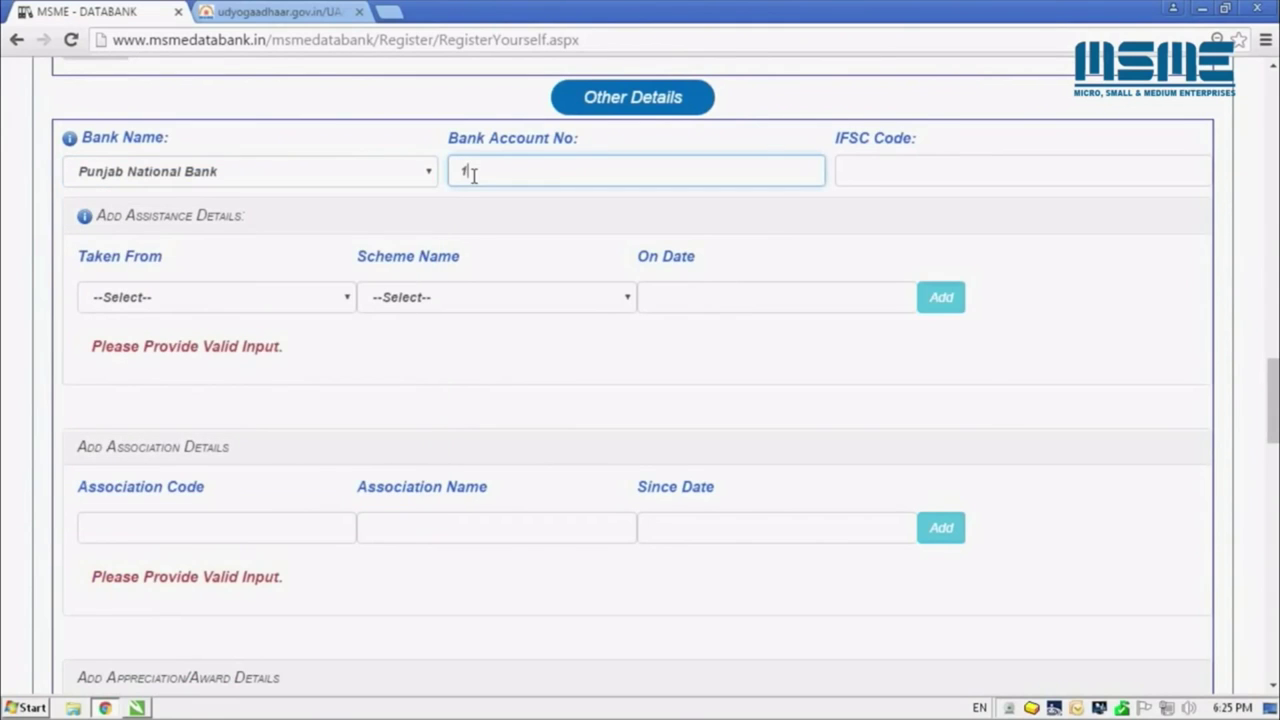
pyautogui.click(890, 181)
pyautogui.write('PUNB1023564')
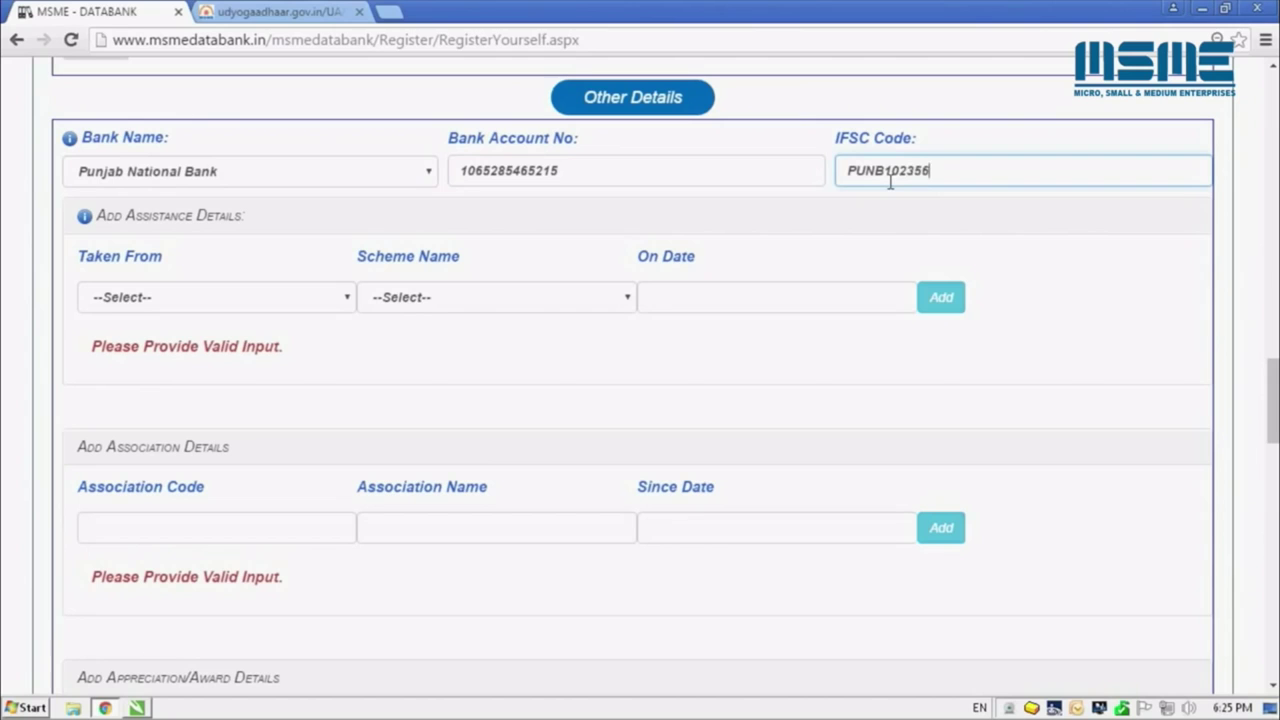
# Add an NSIC assistance entry for the Bank Credit Facilitation scheme dated 14 December 2015
pyautogui.click(316, 297)
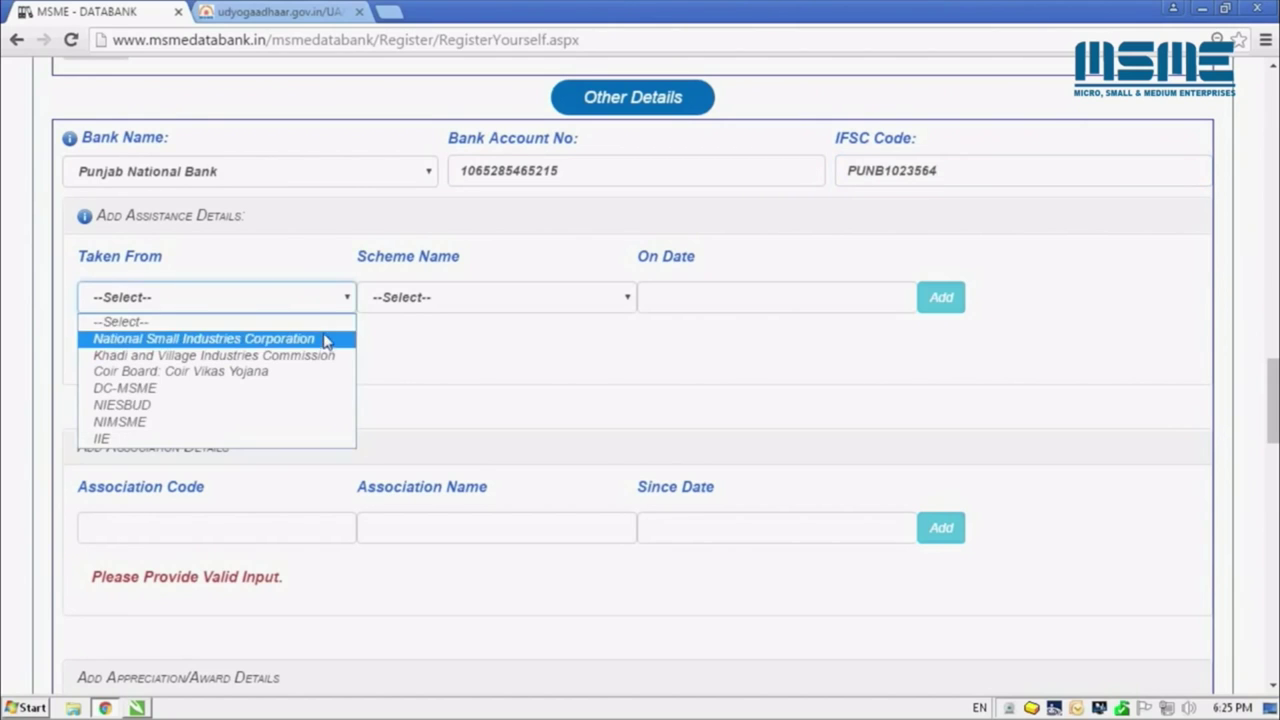
pyautogui.click(323, 339)
pyautogui.scroll(-3, 323, 344)
pyautogui.click(560, 140)
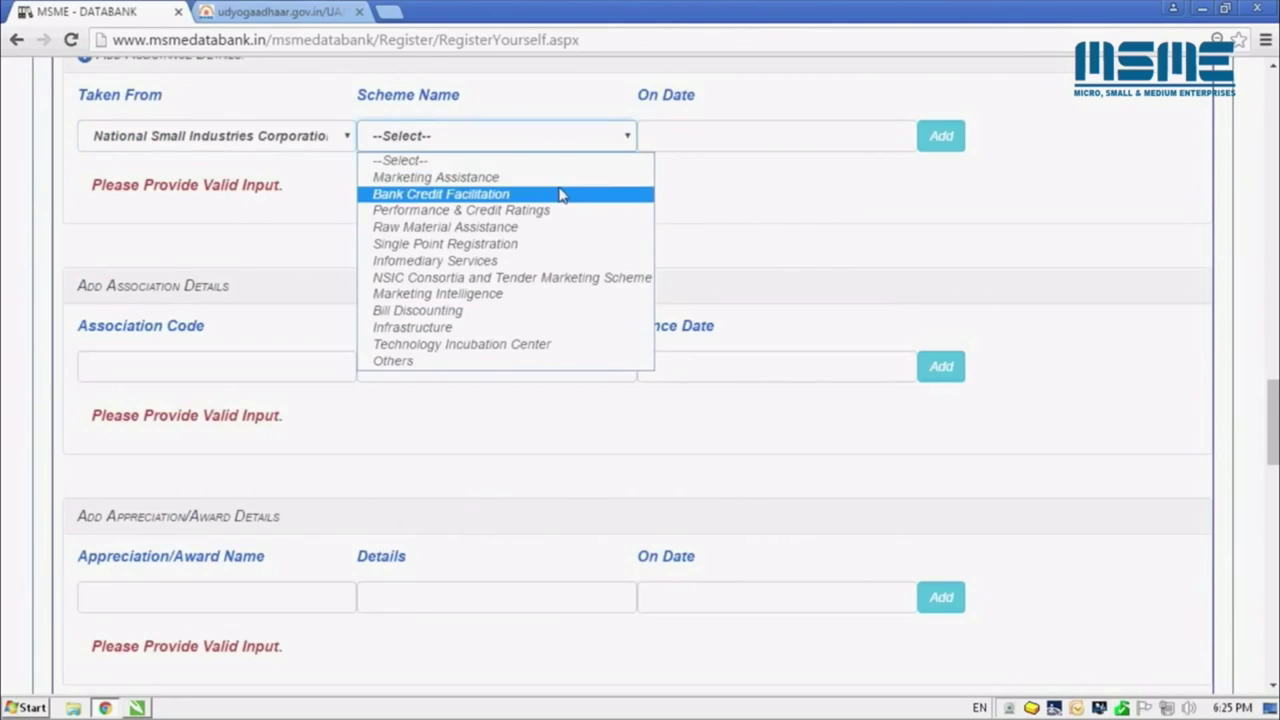
pyautogui.click(560, 194)
pyautogui.click(740, 136)
pyautogui.click(654, 172)
pyautogui.click(654, 172)
pyautogui.click(654, 172)
pyautogui.click(654, 172)
pyautogui.click(654, 172)
pyautogui.click(692, 285)
pyautogui.click(938, 145)
# Add an association membership with code UP50 dated 4 January 2016
pyautogui.scroll(-3, 640, 400)
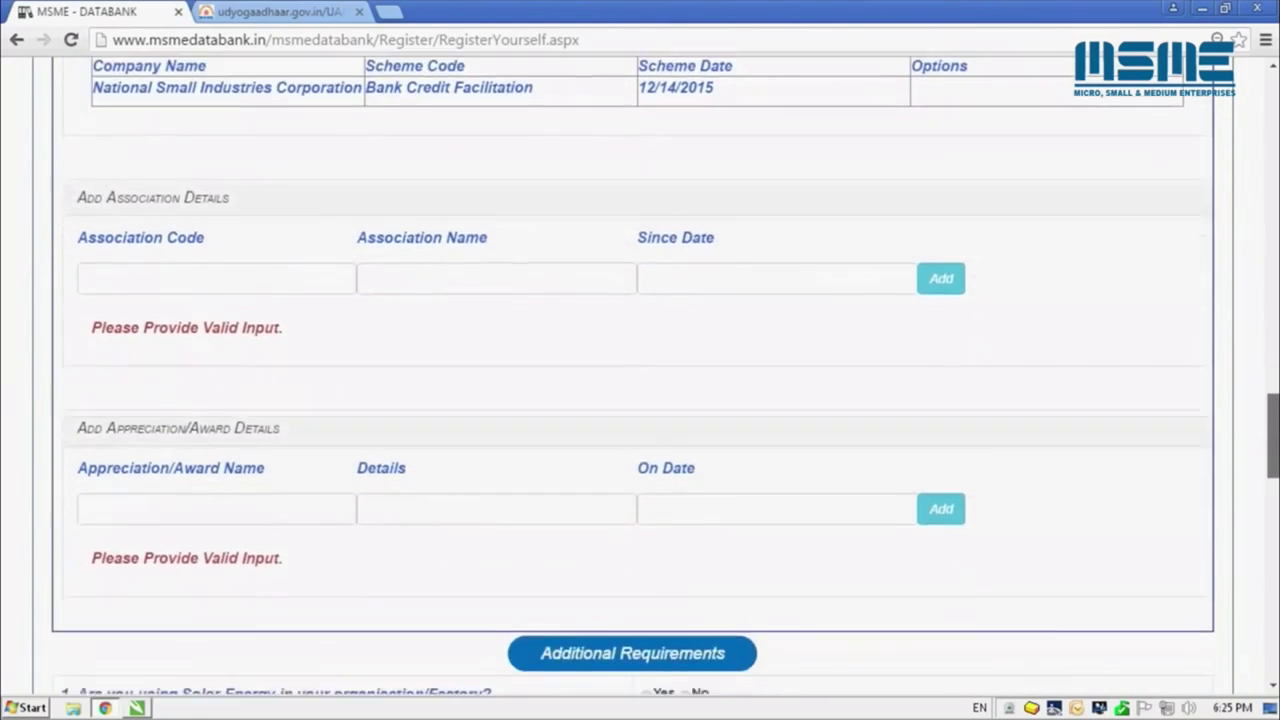
pyautogui.click(269, 177)
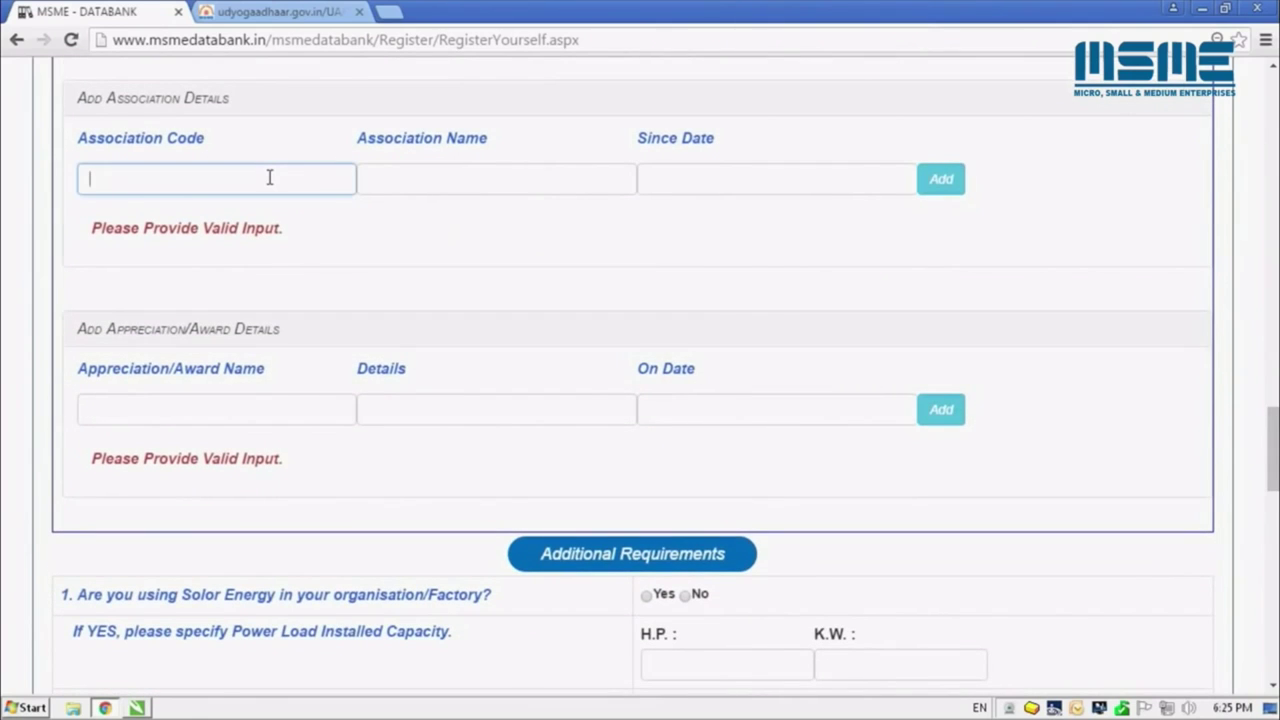
pyautogui.write('UP50')
pyautogui.press('Tab')
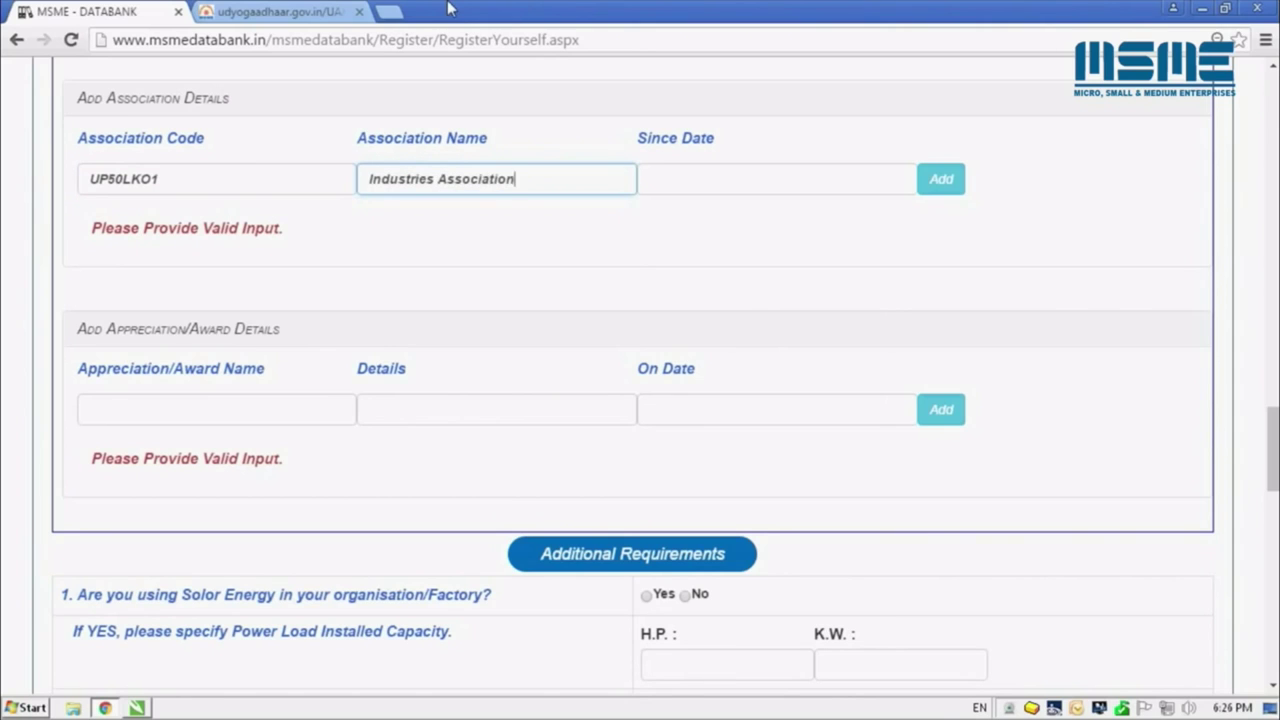
pyautogui.press('Tab')
pyautogui.click(654, 214)
pyautogui.click(654, 214)
pyautogui.click(654, 214)
pyautogui.click(654, 214)
pyautogui.click(689, 306)
pyautogui.click(941, 179)
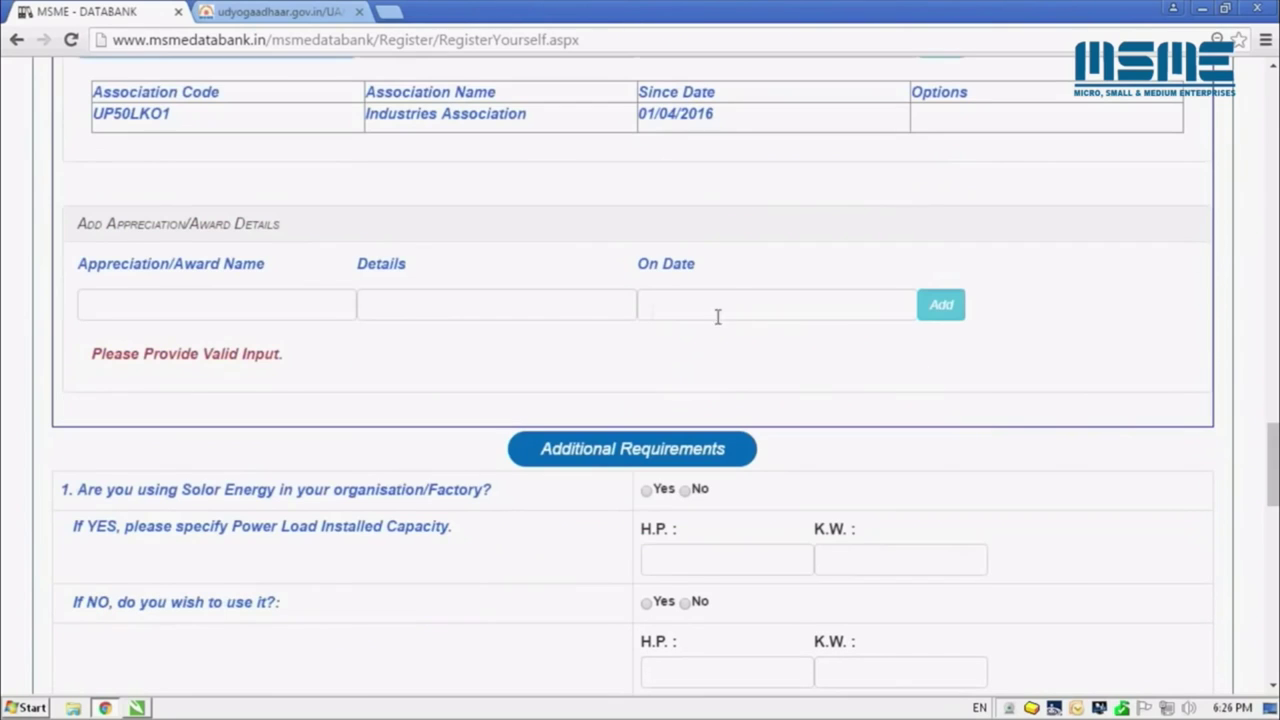
# Enter the 'Best Quality' award for 'Quality Food Products' dated 11 January 2016
pyautogui.click(305, 297)
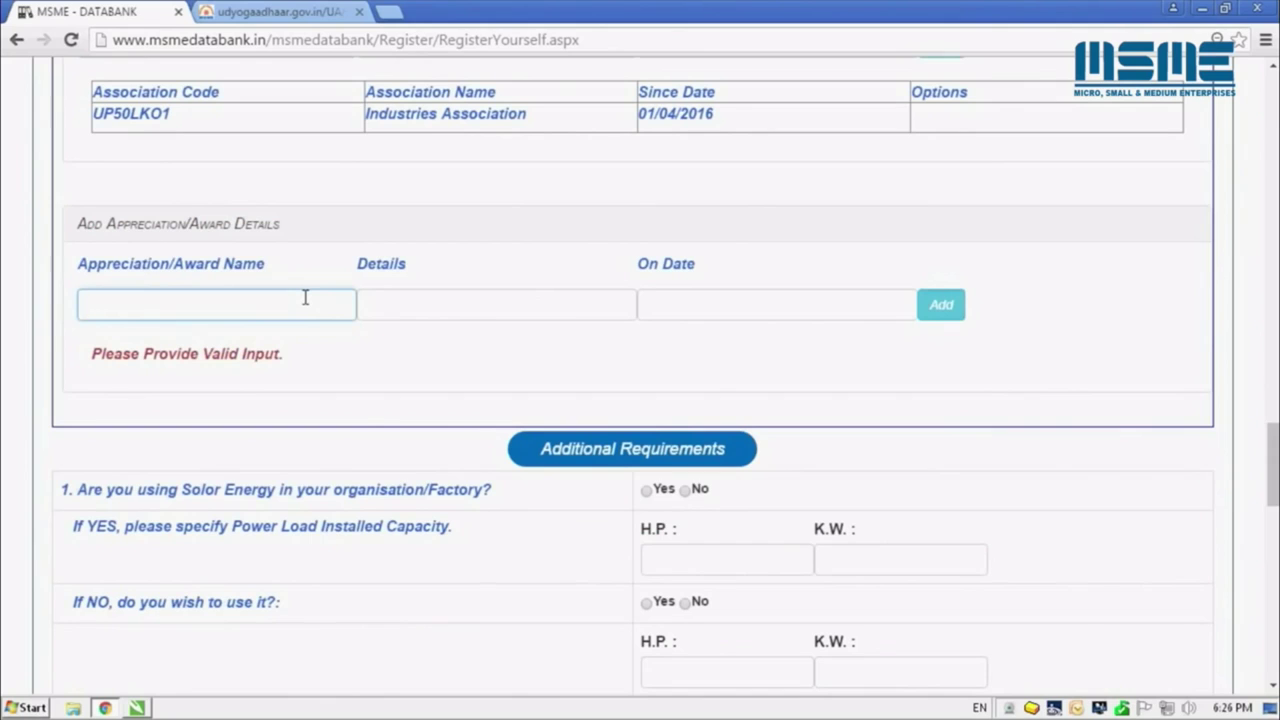
pyautogui.write('Best Quality')
pyautogui.press('Tab')
pyautogui.write('Q')
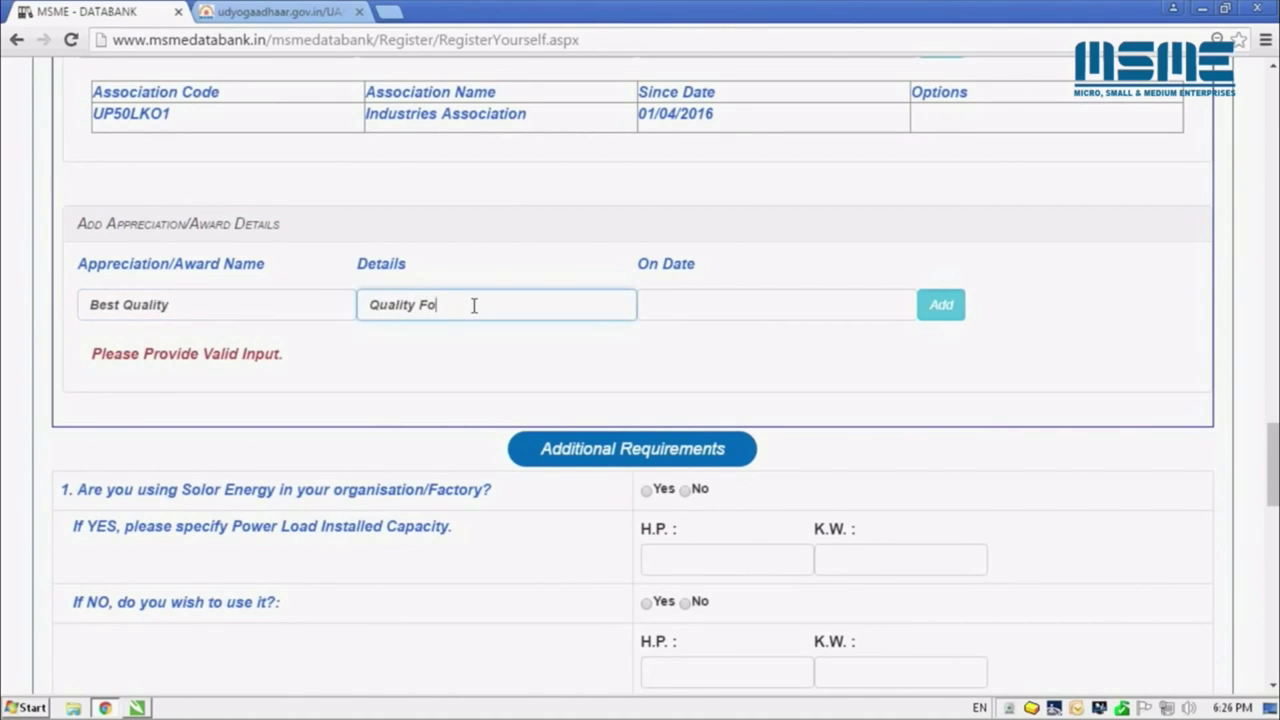
pyautogui.write('uality Food Products')
pyautogui.press('Tab')
pyautogui.click(654, 340)
pyautogui.click(654, 340)
pyautogui.click(654, 340)
pyautogui.click(654, 340)
pyautogui.click(697, 457)
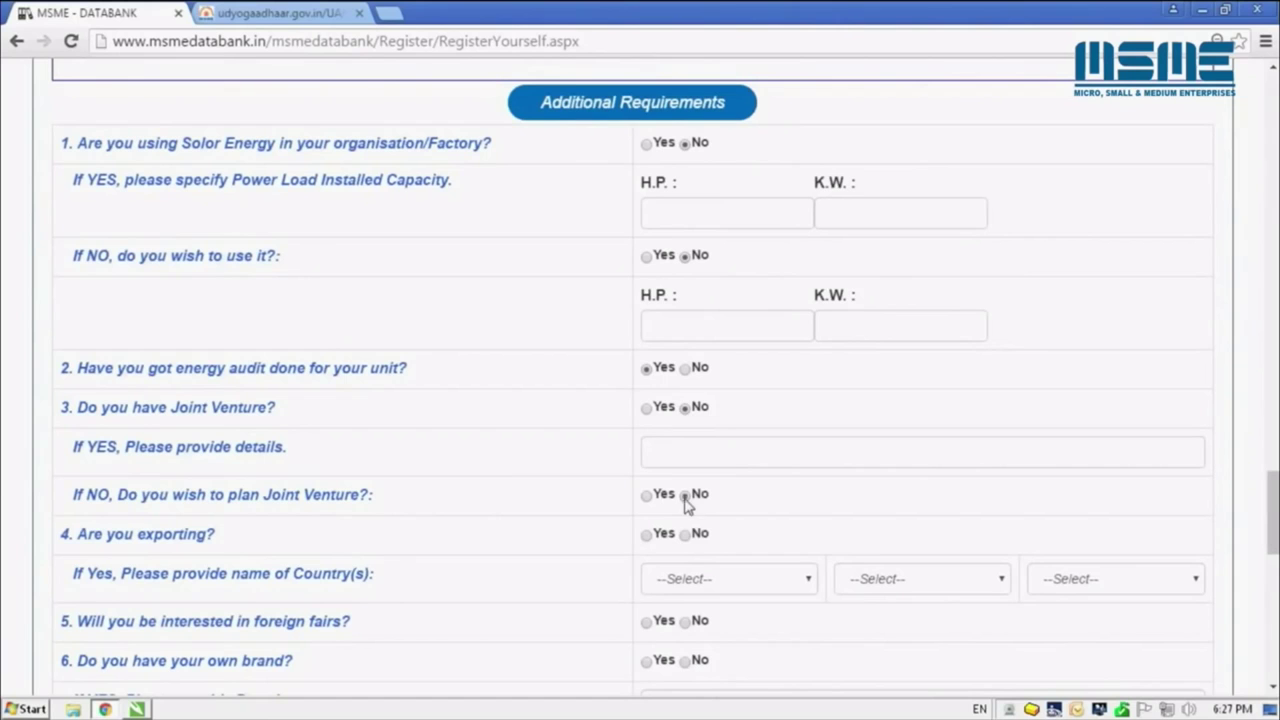
# Answer Yes to exporting with United Kingdom as export country, and Yes to foreign fairs
pyautogui.click(658, 538)
pyautogui.click(668, 580)
pyautogui.click(715, 386)
pyautogui.scroll(-4, 1257, 536)
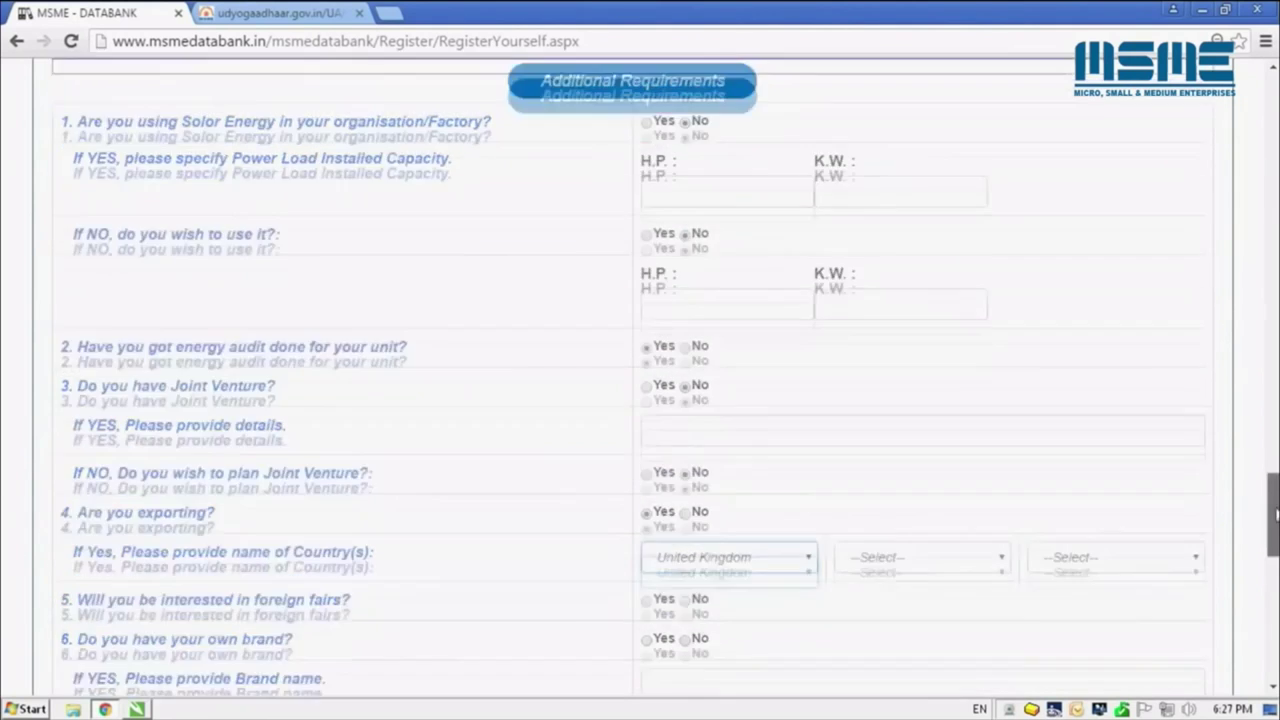
pyautogui.scroll(-1, 720, 214)
pyautogui.click(646, 142)
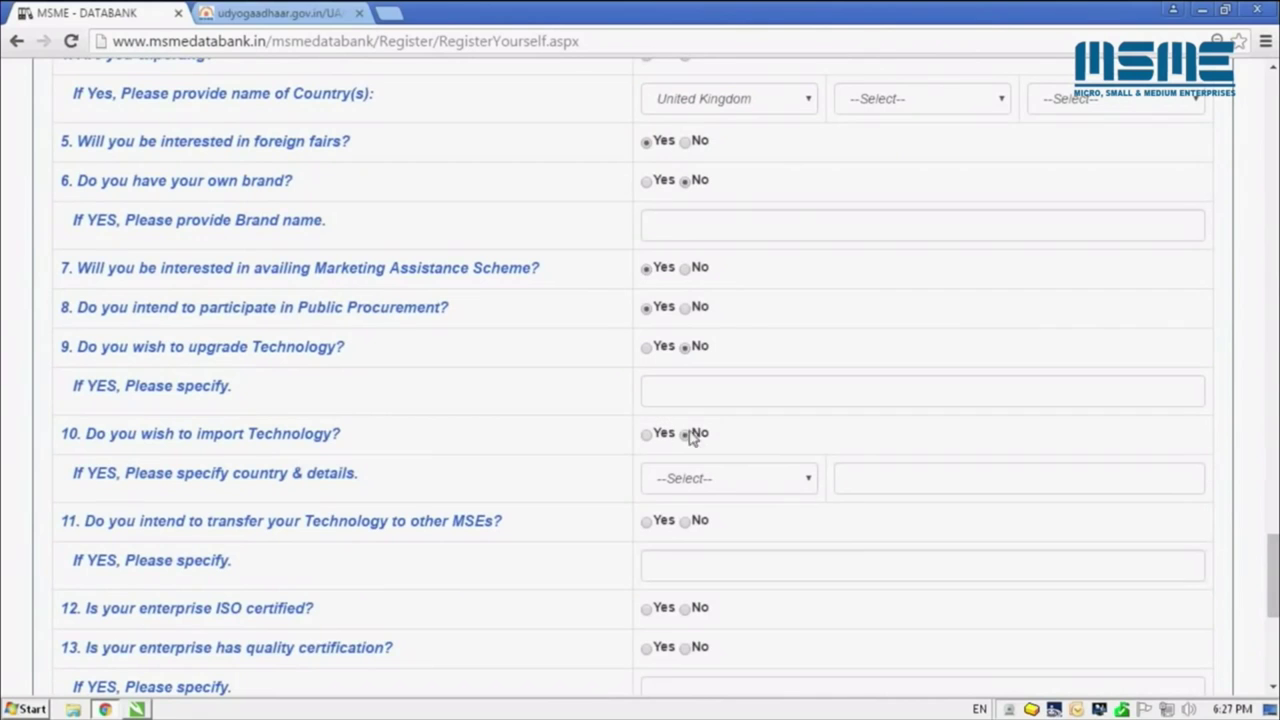
pyautogui.scroll(-2, 654, 618)
# Declare FSSAI quality certification, Yes to credit facilitation, No to blacklisting, opt into insurance, and submit
pyautogui.click(648, 483)
pyautogui.click(669, 520)
pyautogui.write('FS')
pyautogui.click(648, 570)
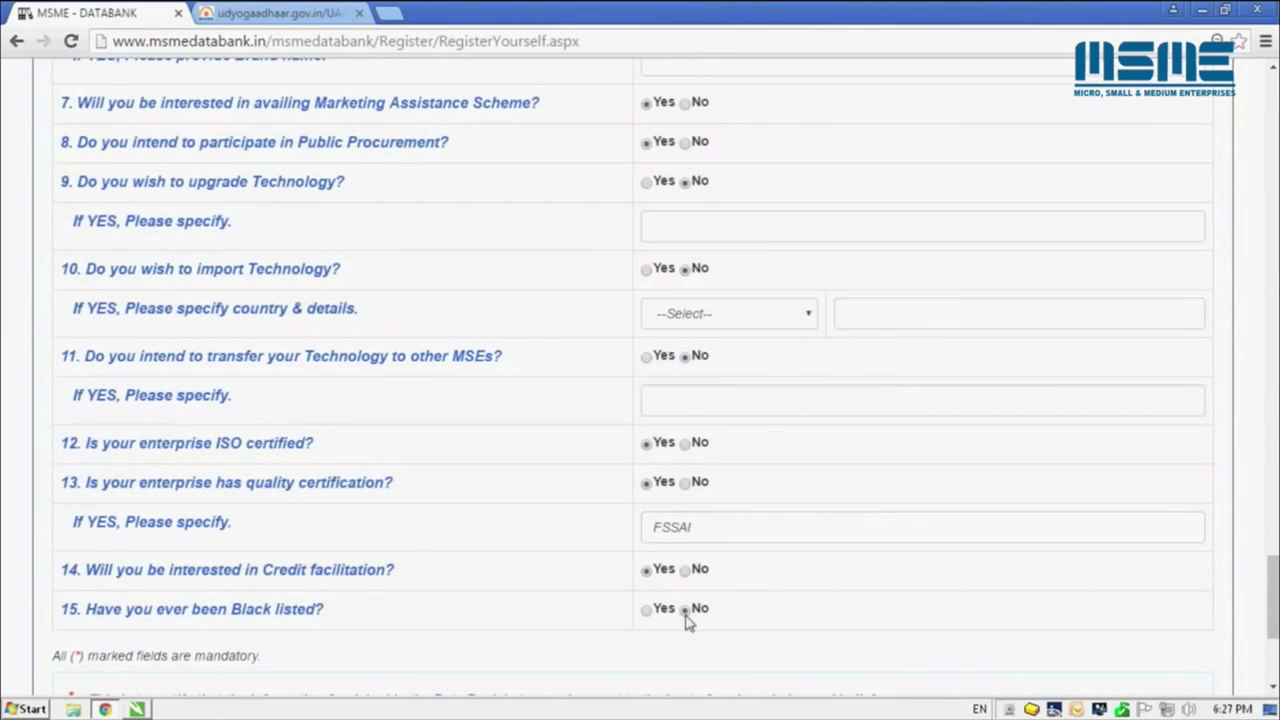
pyautogui.click(685, 610)
pyautogui.scroll(-3, 133, 453)
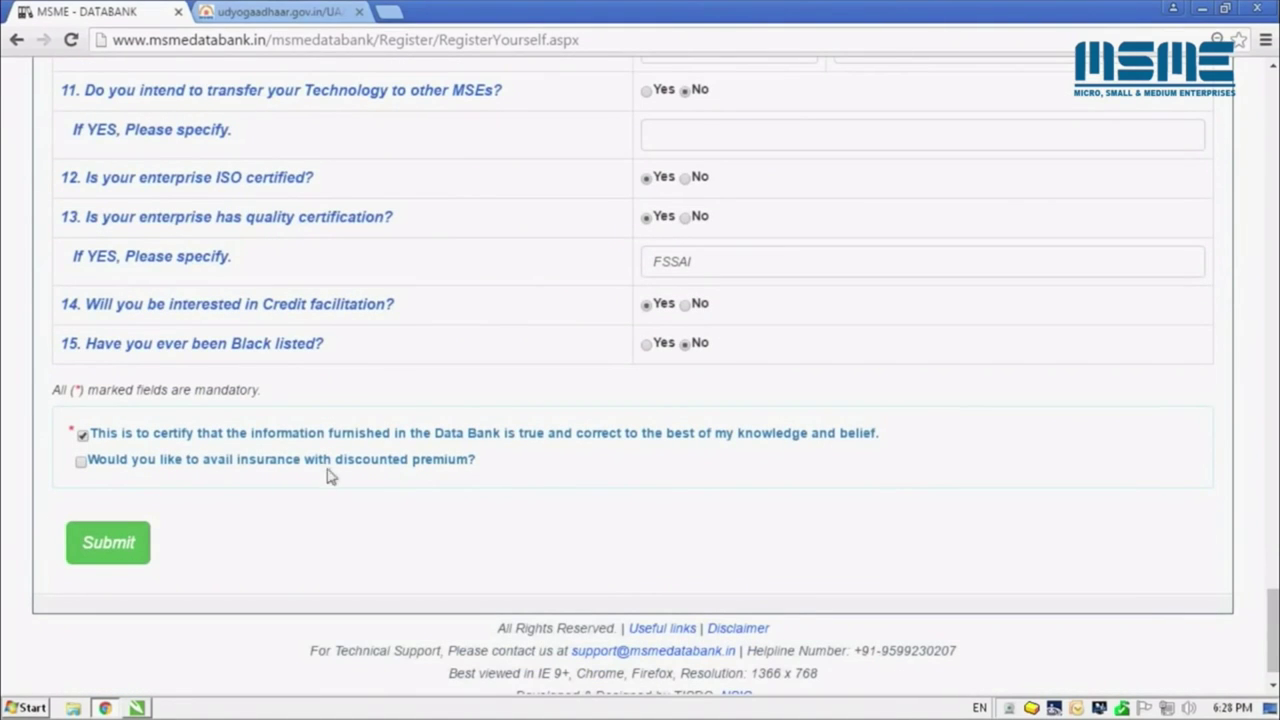
pyautogui.click(81, 462)
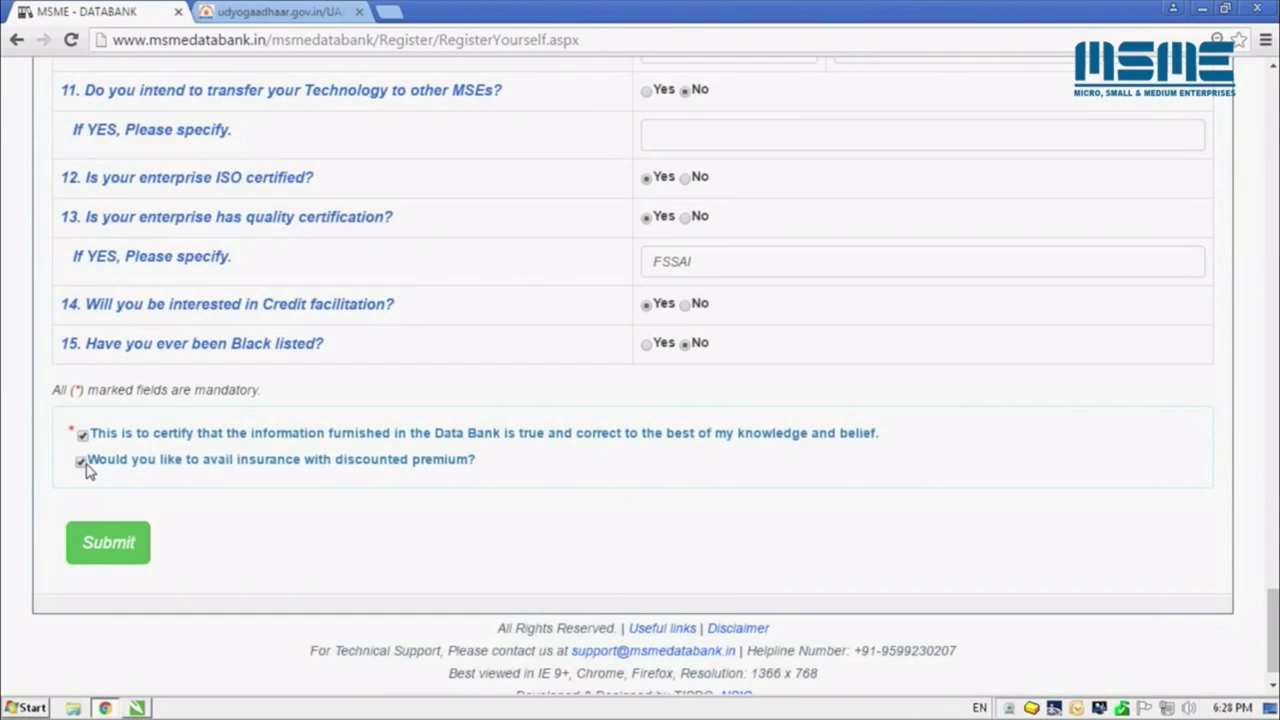
pyautogui.click(116, 556)
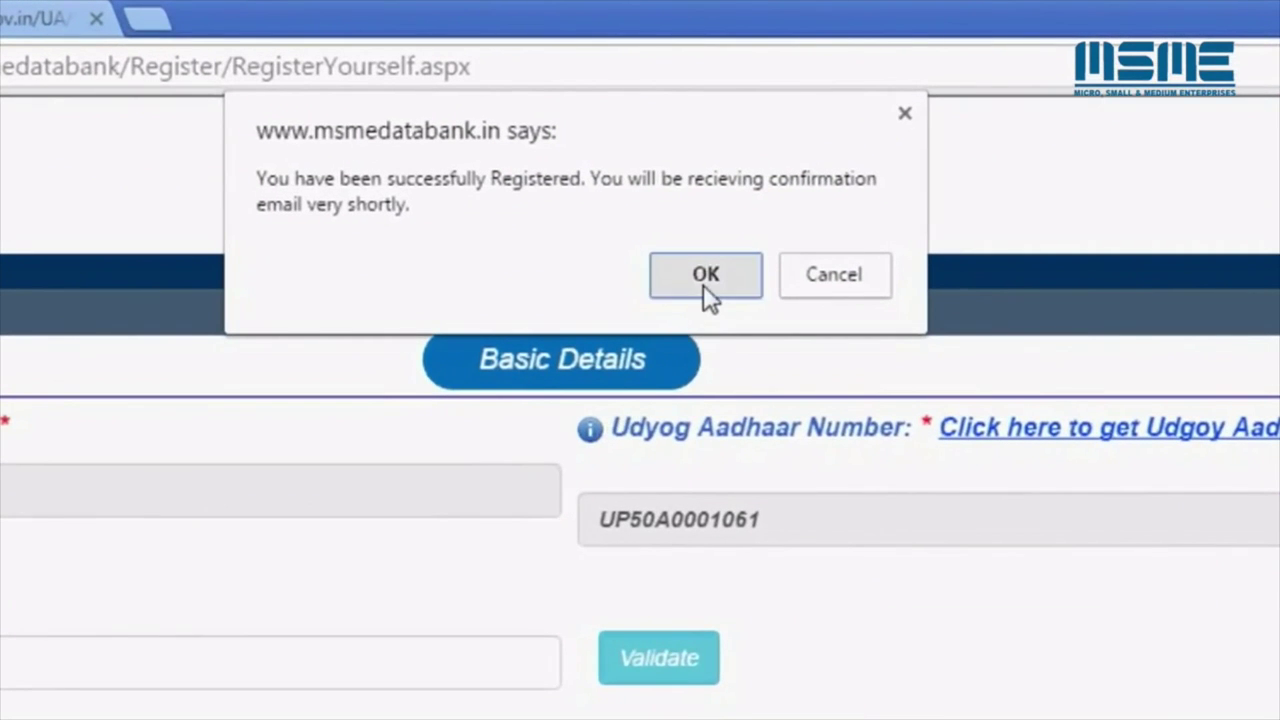
# Log in with the account username, password and captcha
pyautogui.write('msm00001')
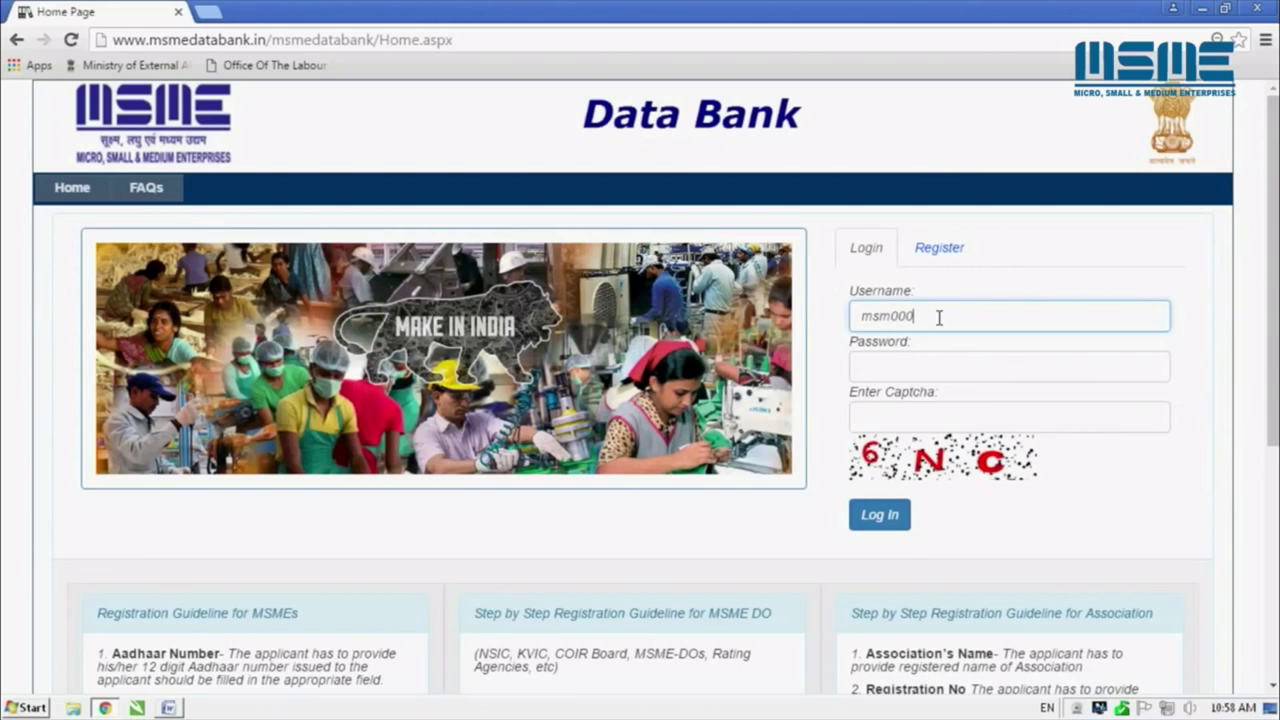
pyautogui.click(904, 362)
pyautogui.write('•••')
pyautogui.click(885, 416)
pyautogui.write('6nc')
pyautogui.click(880, 514)
# Edit the profile to correct the authorised person's full name and save the update
pyautogui.scroll(-2, 888, 450)
pyautogui.scroll(2, 1000, 390)
pyautogui.click(1123, 400)
pyautogui.click(987, 465)
pyautogui.press('BackSpace')
pyautogui.press('BackSpace')
pyautogui.press('BackSpace')
pyautogui.press('BackSpace')
pyautogui.press('BackSpace')
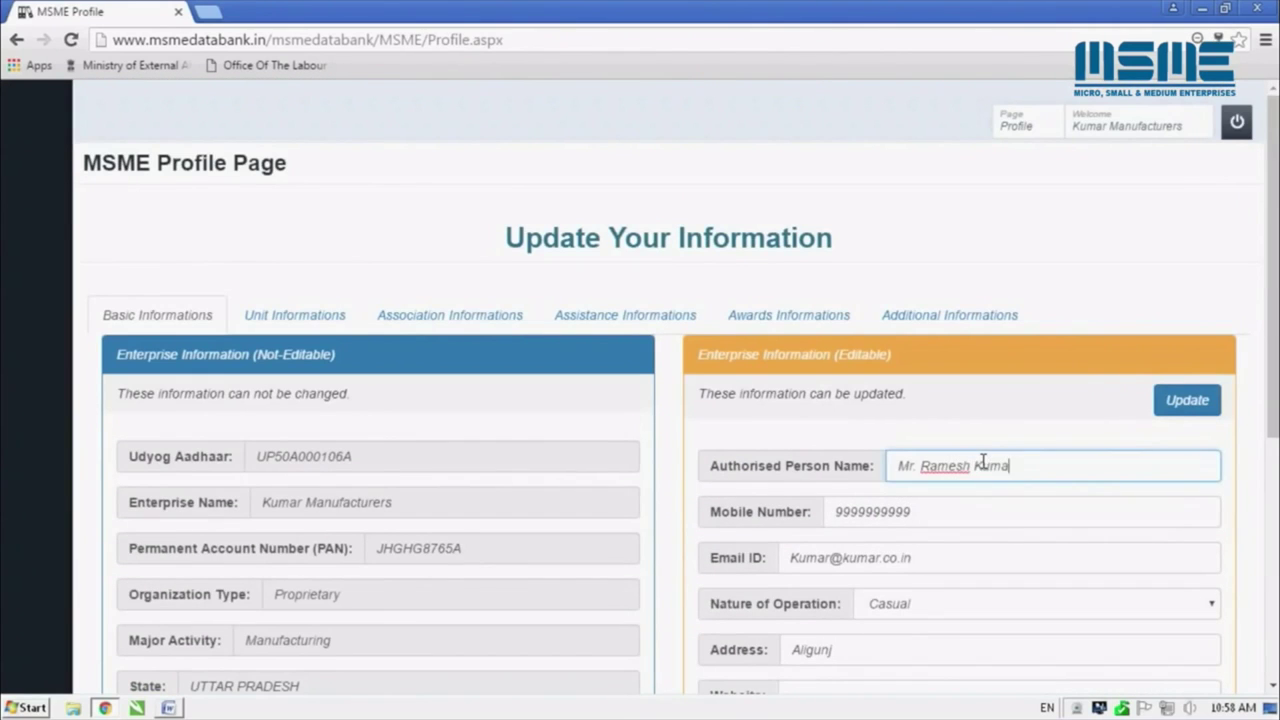
pyautogui.click(1185, 400)
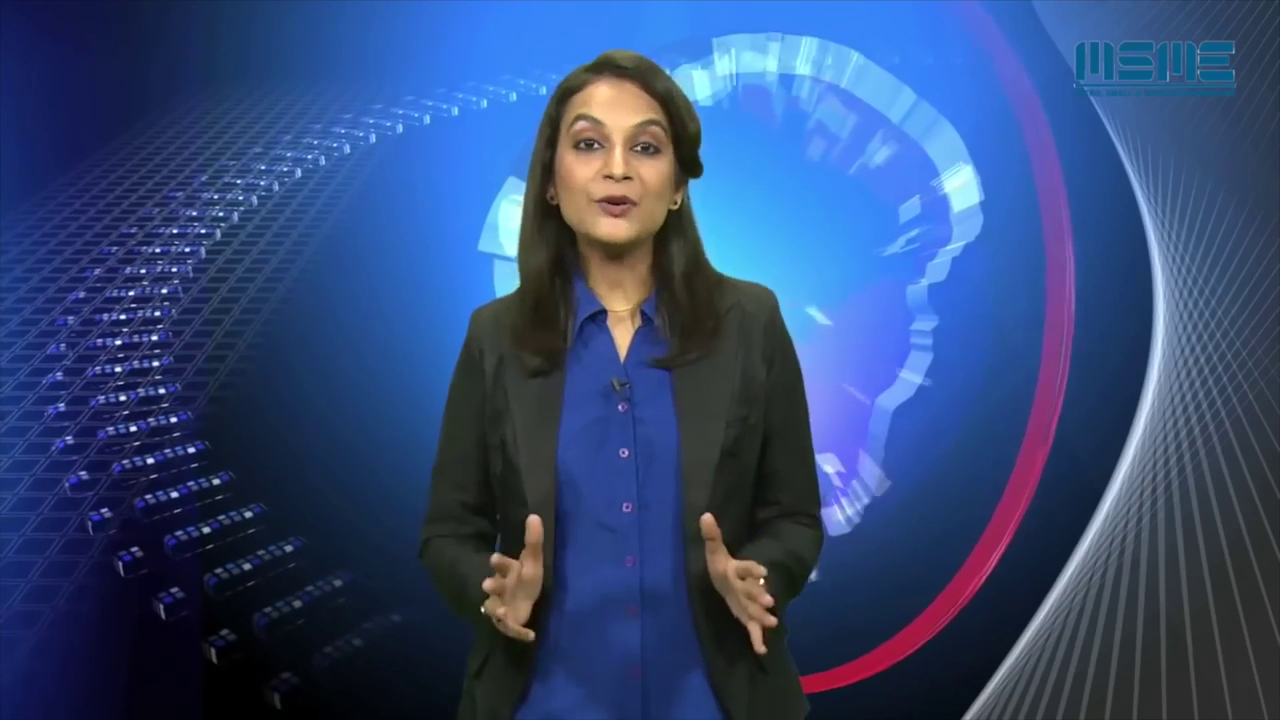